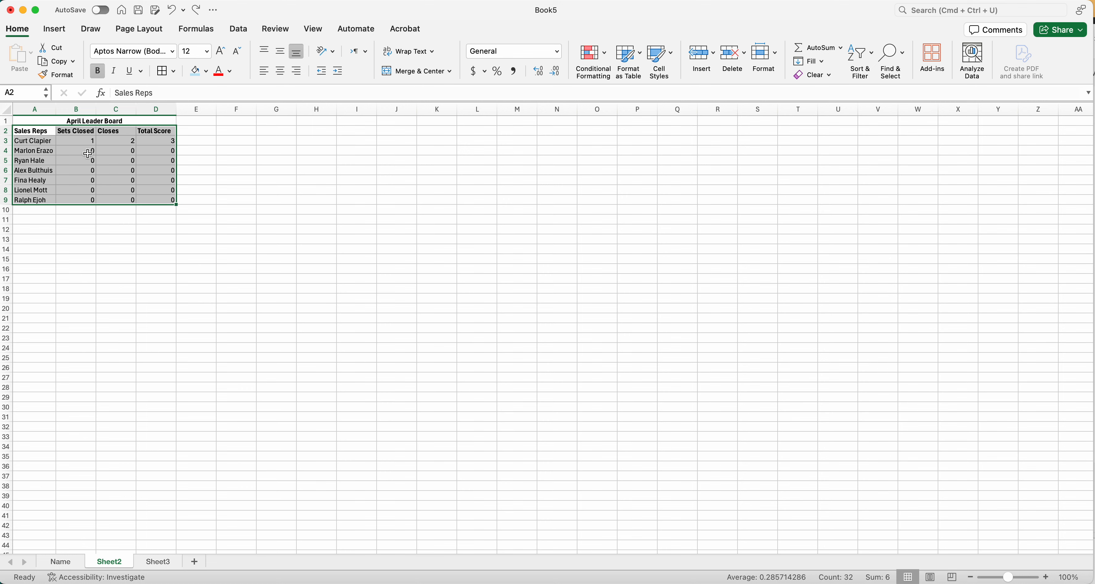
Examine the April Leader Board's title, column headers and sales rep entries on Sheet2.
left_click(205, 216)
left_click_drag(31, 129, 146, 203)
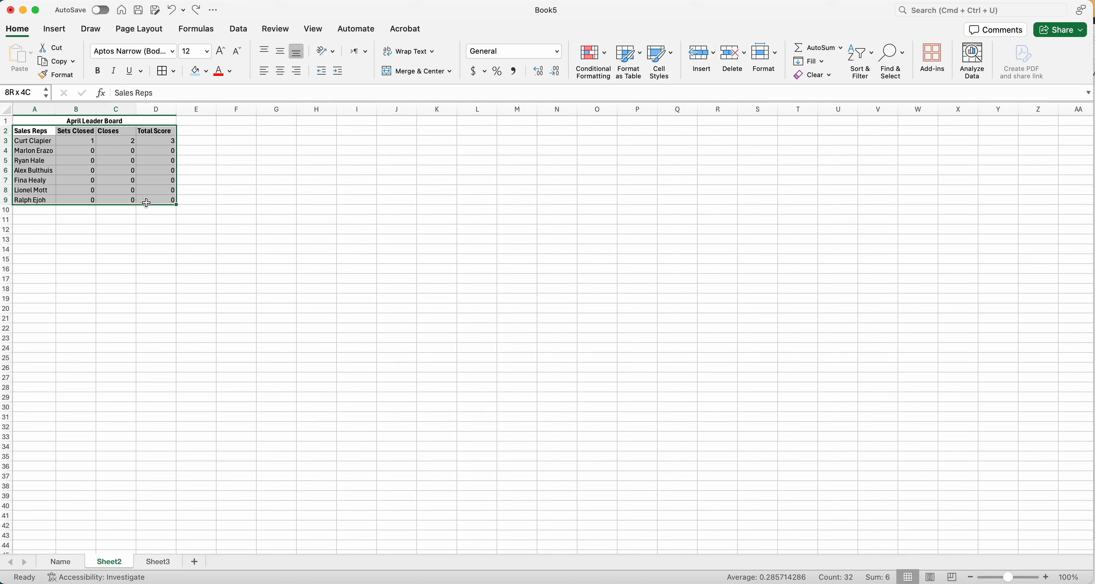
left_click(64, 123)
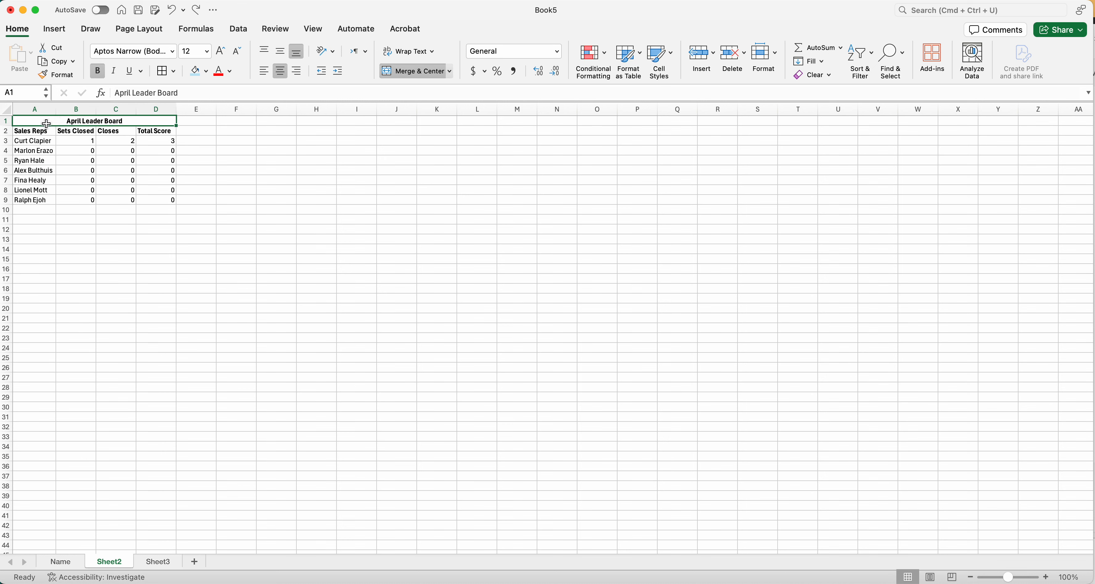
left_click(33, 131)
left_click(79, 133)
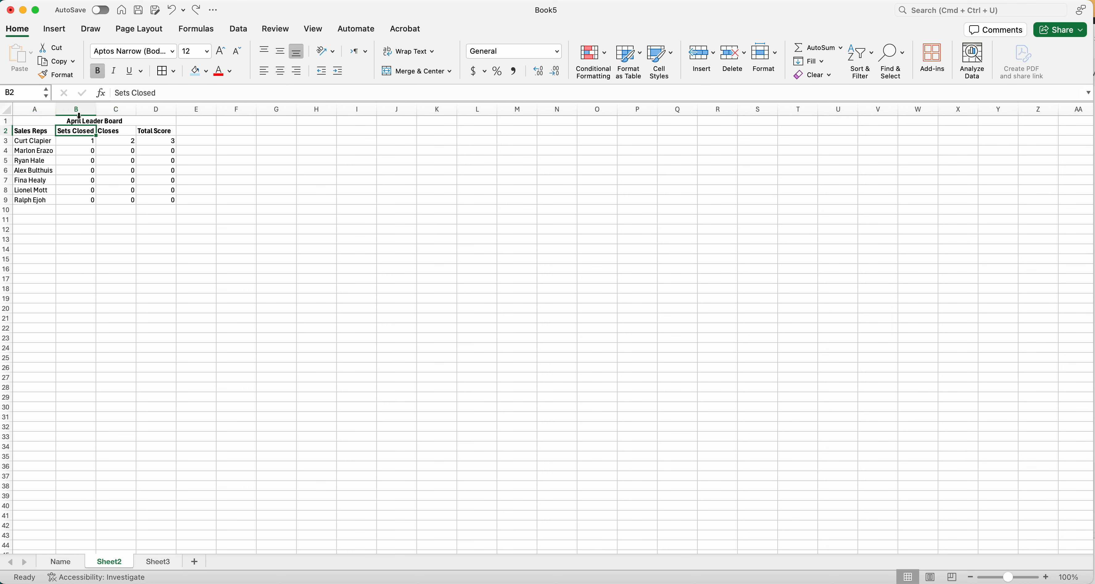
left_click(119, 132)
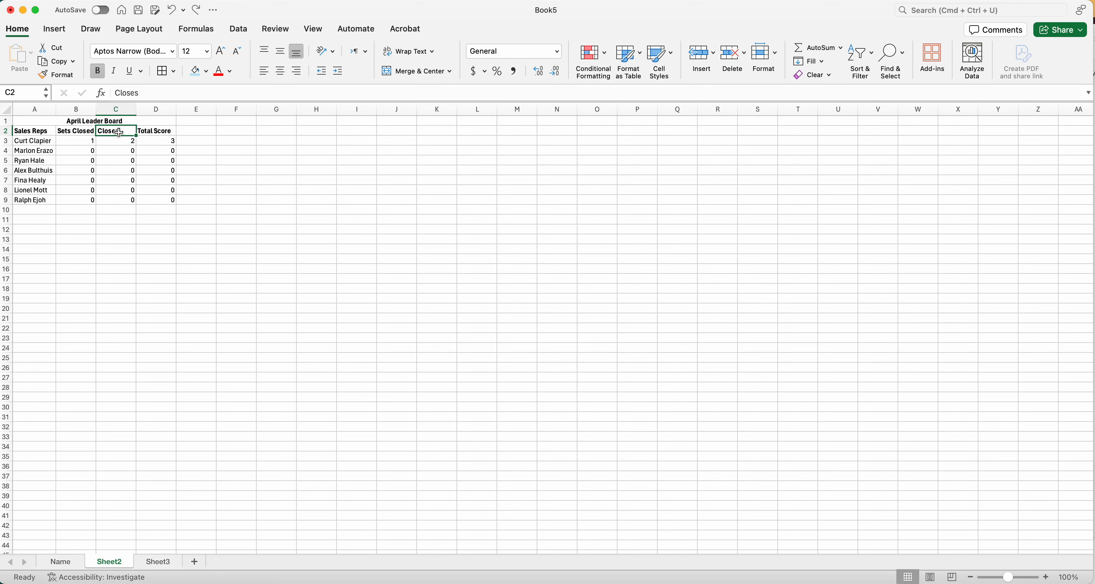
left_click(164, 131)
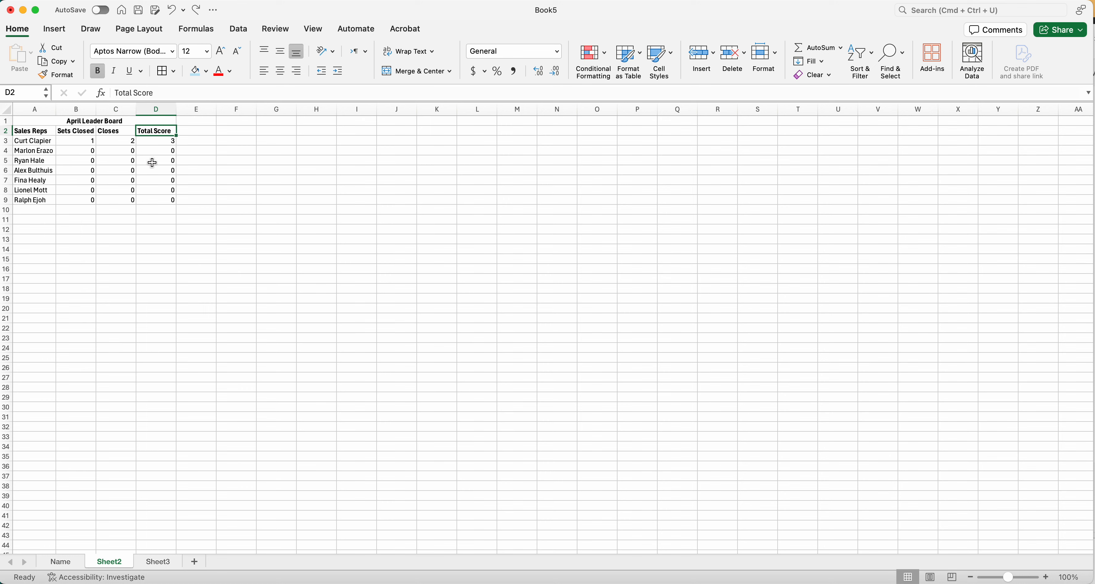
left_click(34, 152)
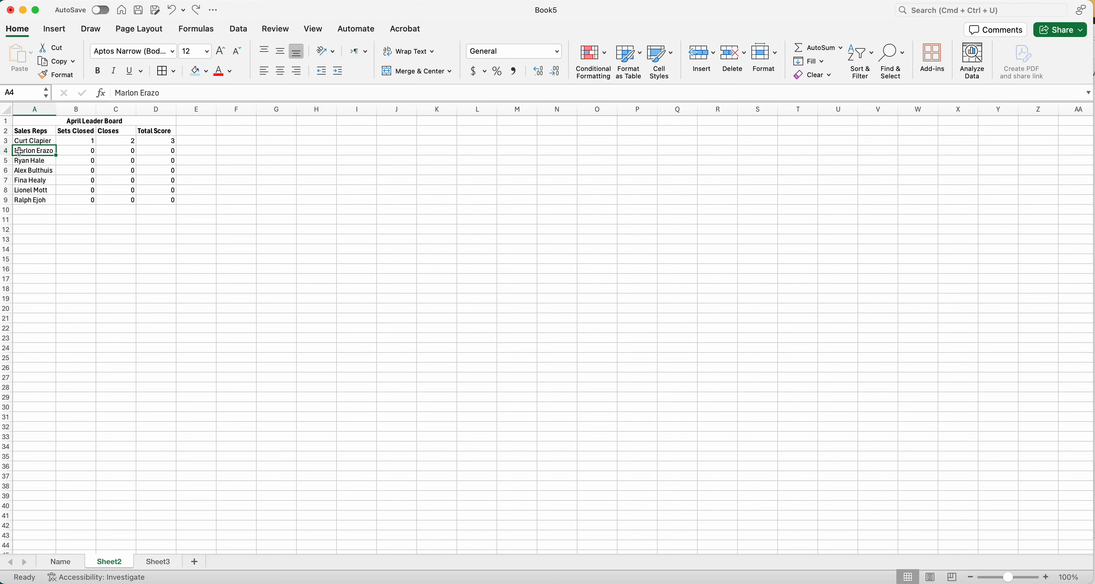
left_click(33, 132)
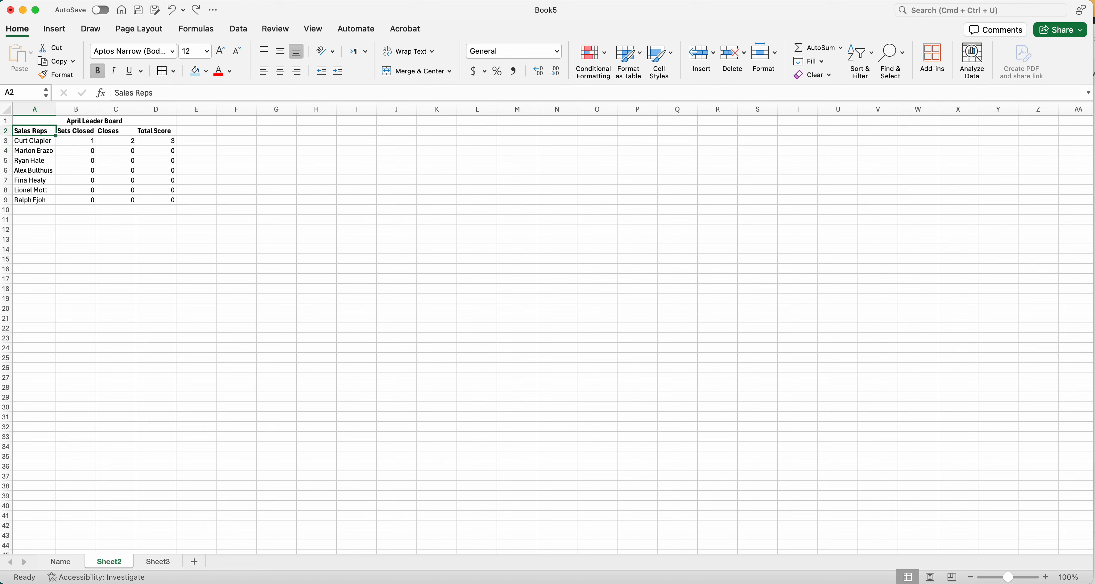
left_click(92, 149)
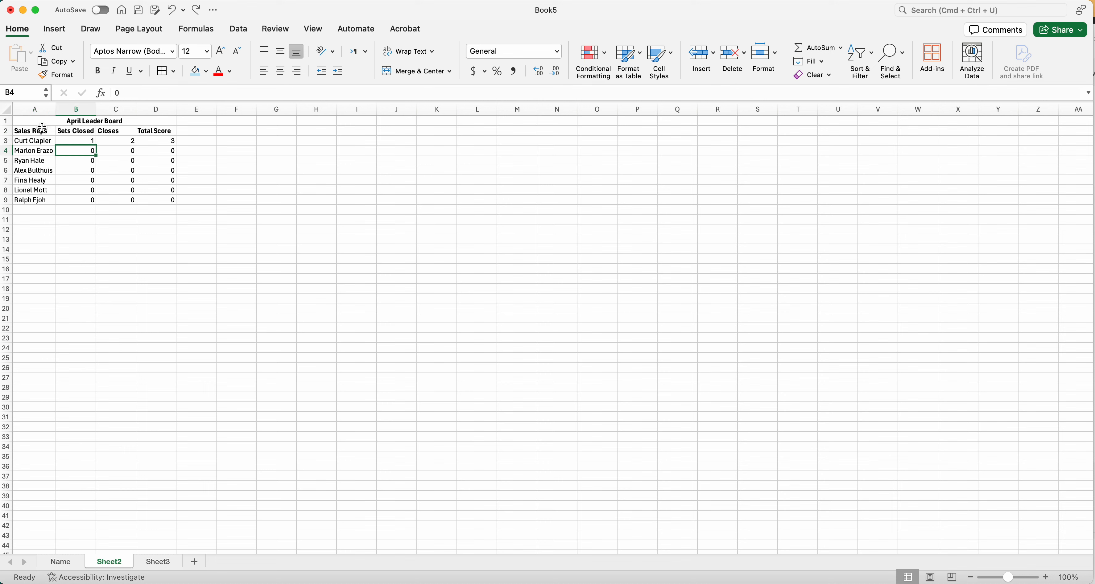
left_click_drag(36, 131, 157, 201)
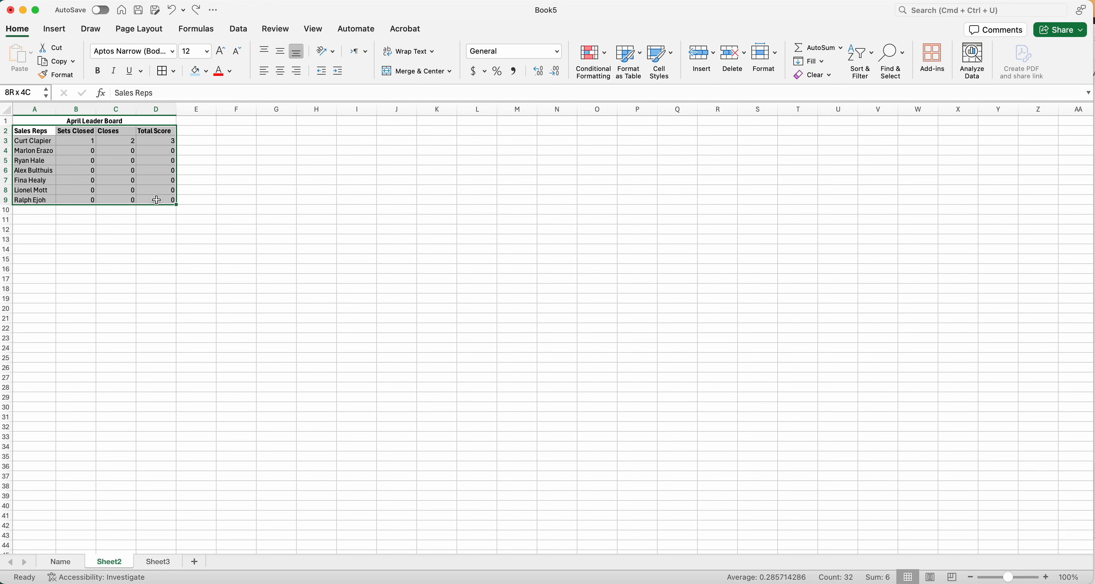
left_click_drag(156, 201, 156, 201)
left_click(154, 221)
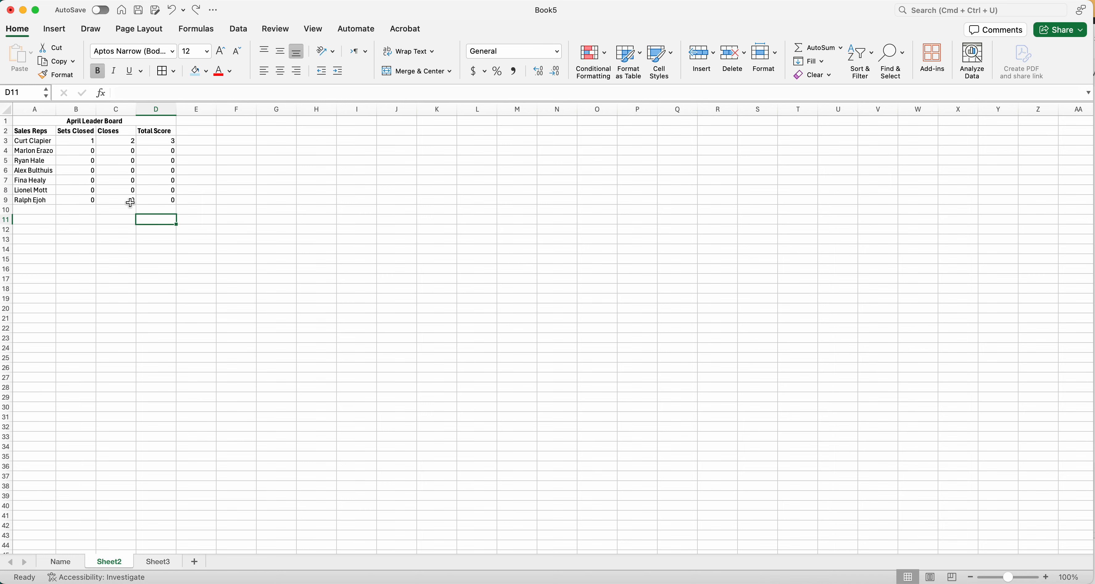
left_click(50, 136)
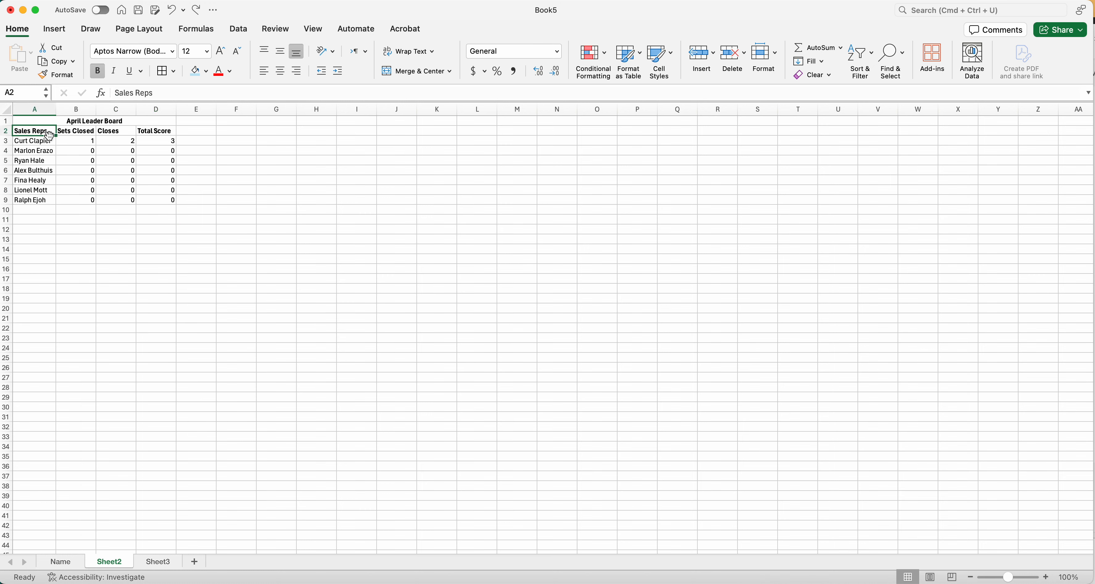
left_click(164, 201, "shift")
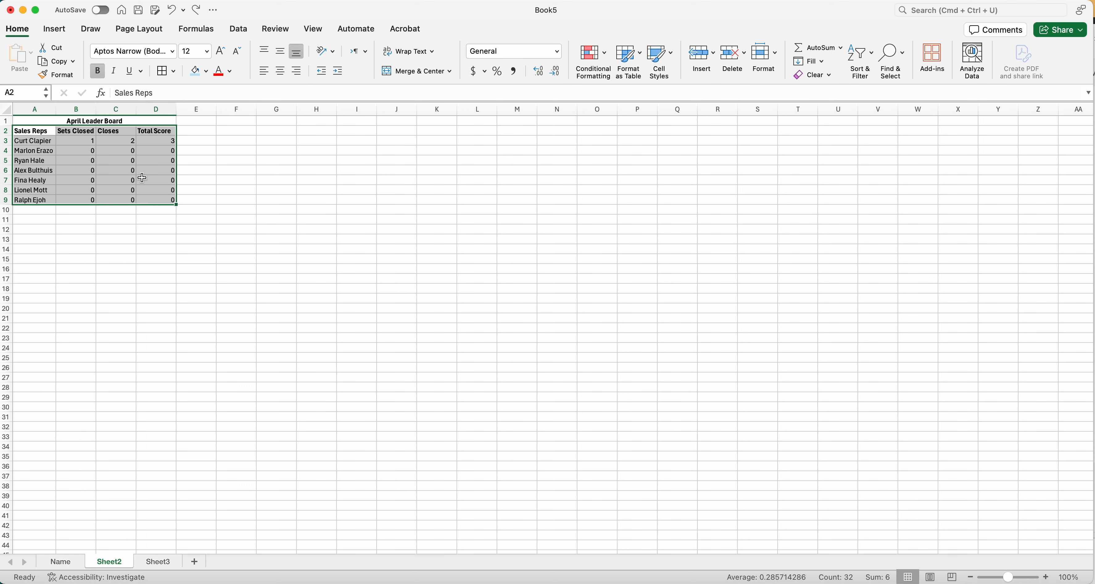
left_click(154, 210)
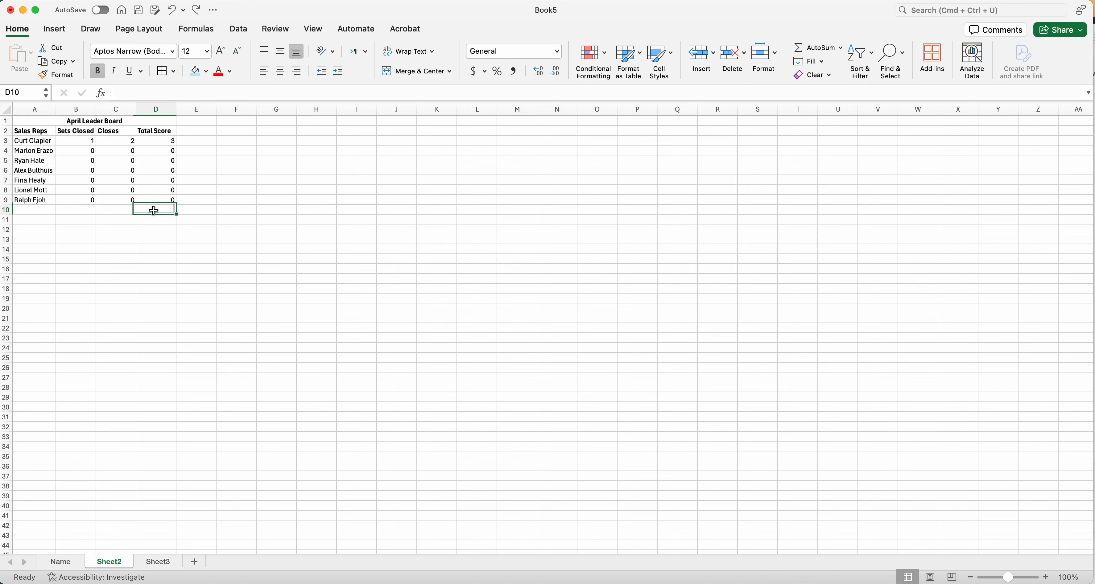
left_click(39, 131)
left_click_drag(42, 132, 154, 199)
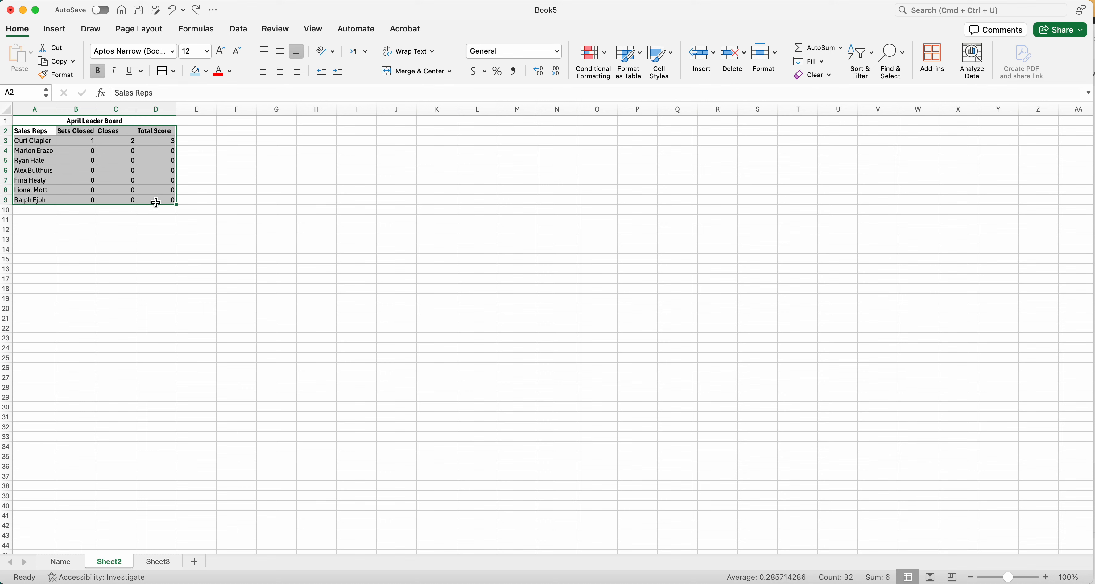
left_click(155, 202)
Convert the range A2:D9 into a table, keeping the first row as headers.
left_click(37, 131)
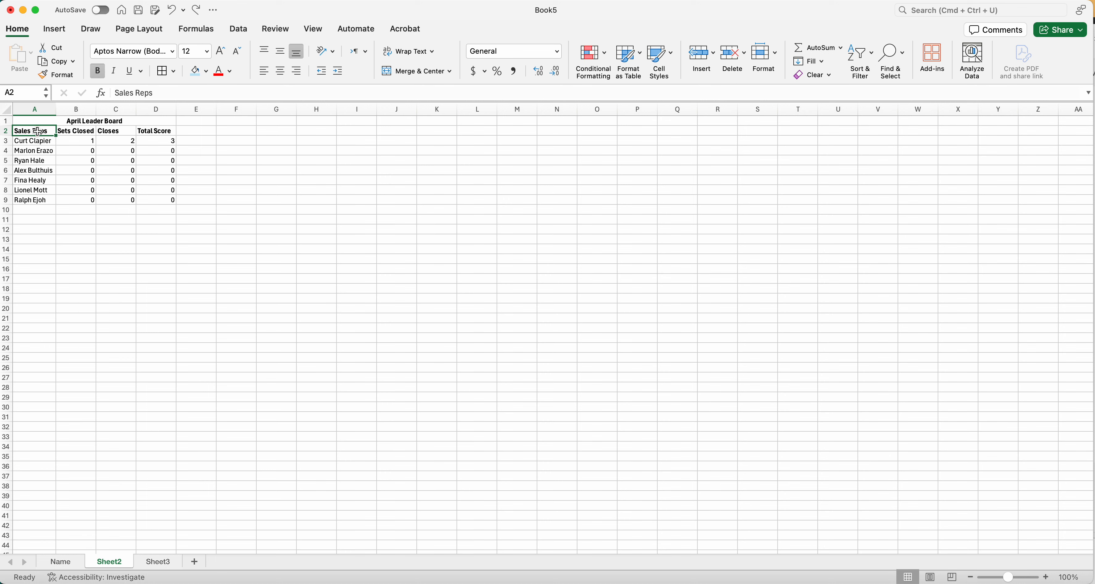
left_click(152, 203, "shift")
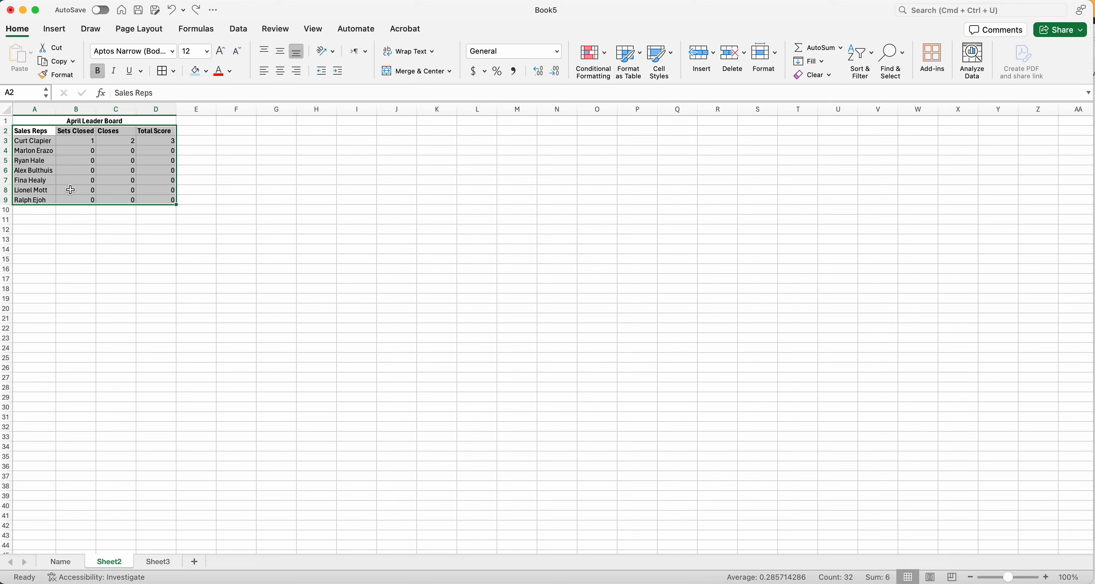
left_click(59, 35)
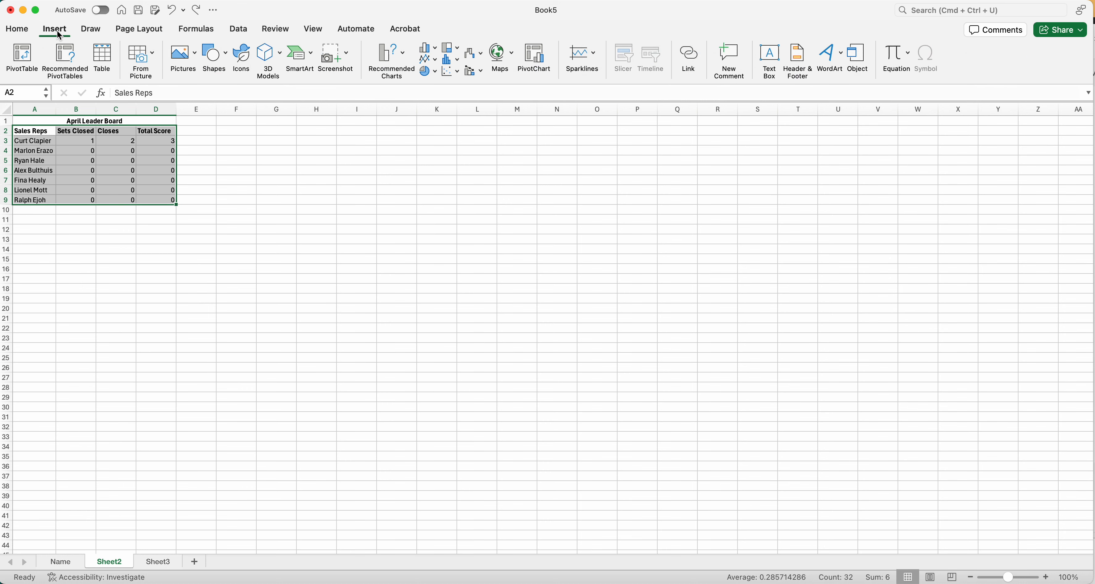
left_click(102, 57)
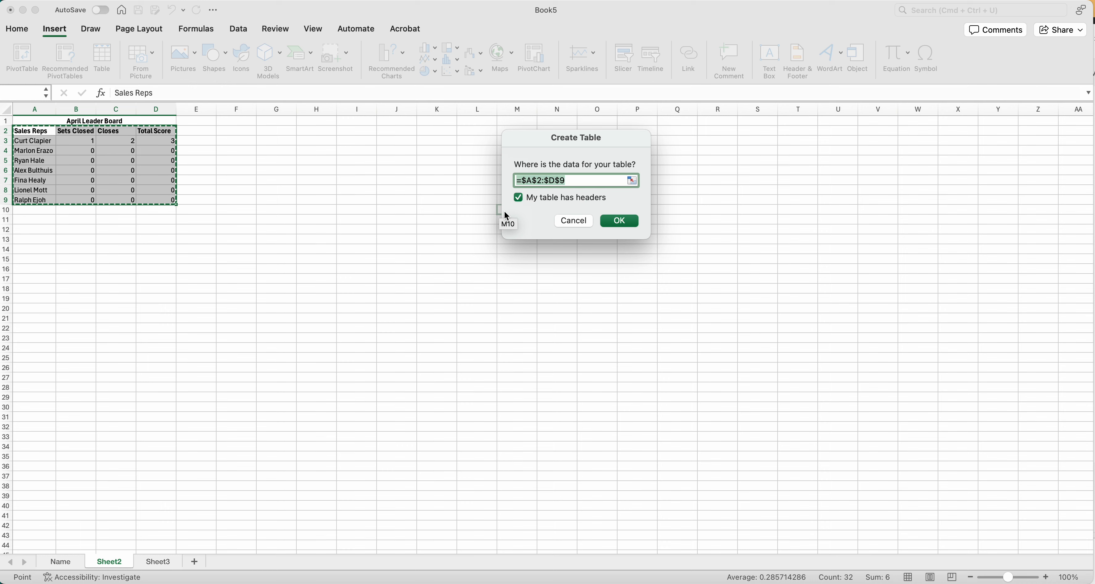
left_click(633, 224)
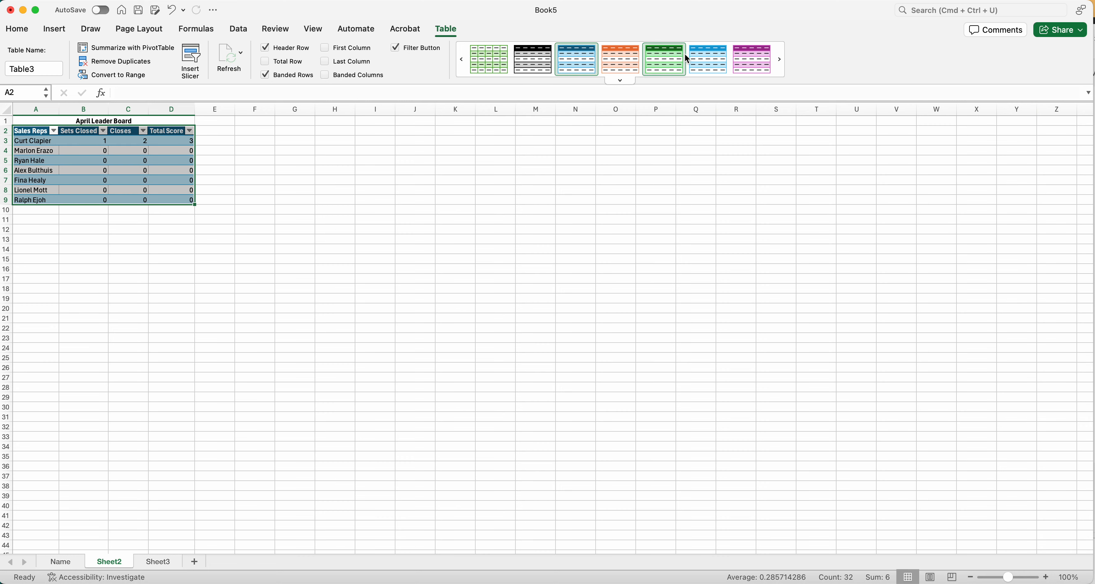
Try the bright blue, orange and fully shaded light blue table styles, and return the table to the dark blue medium style with banded rows.
left_click(625, 80)
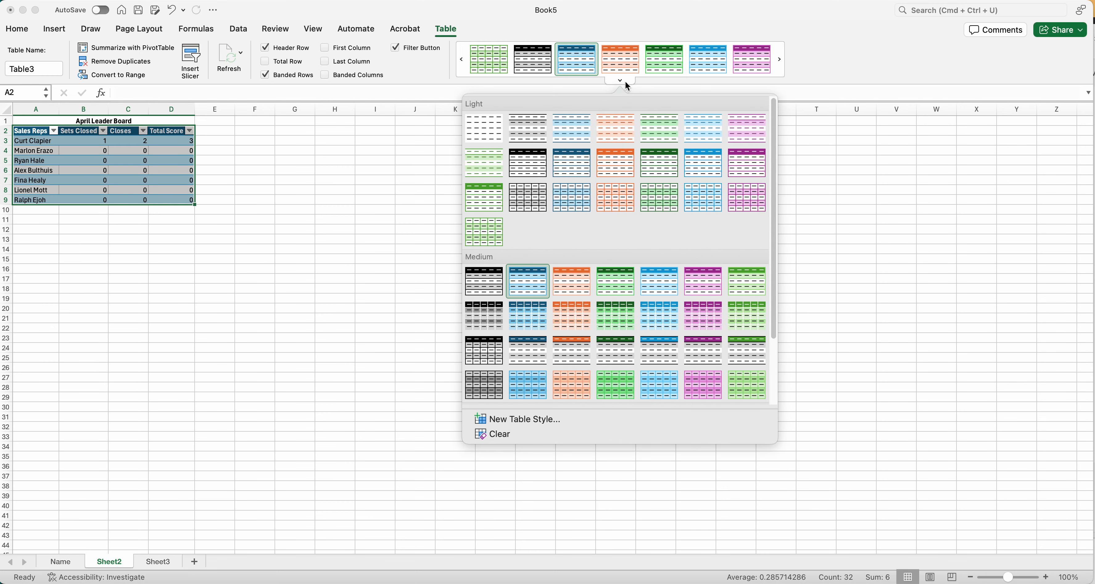
left_click(531, 282)
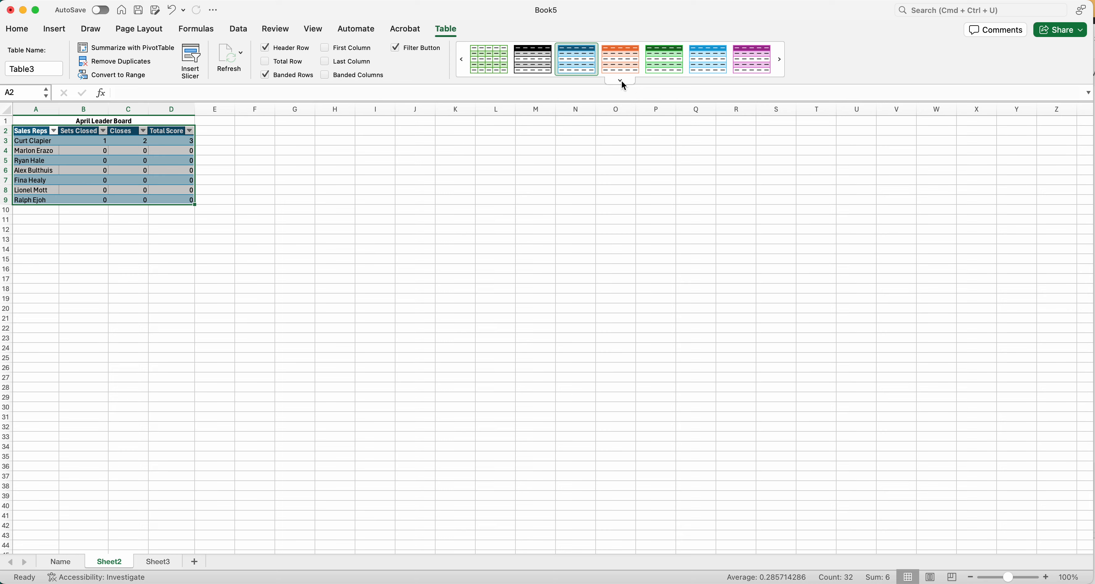
left_click(622, 82)
left_click(669, 290)
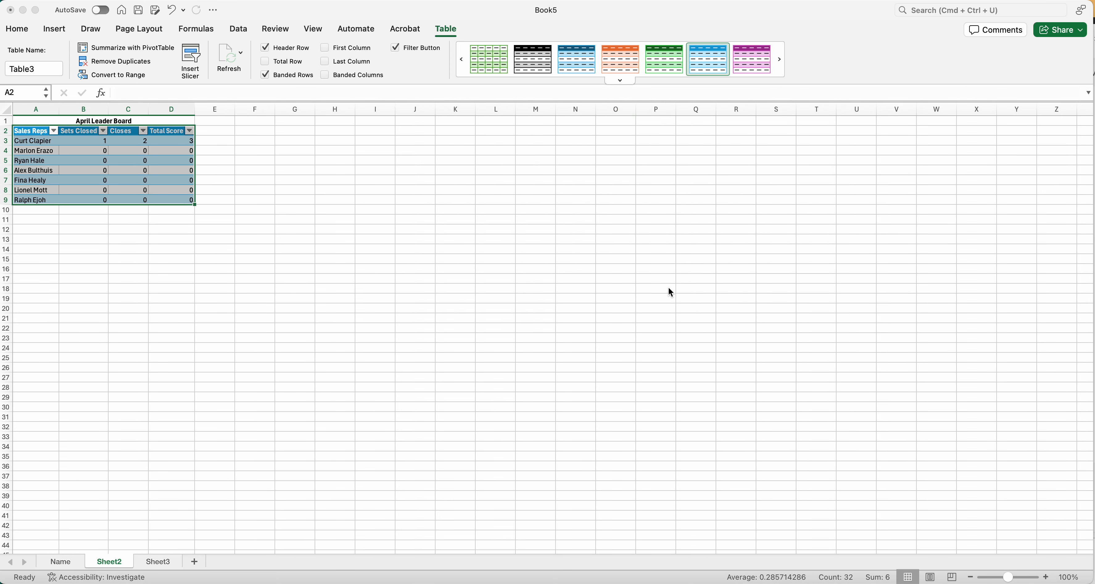
left_click(619, 68)
left_click(620, 79)
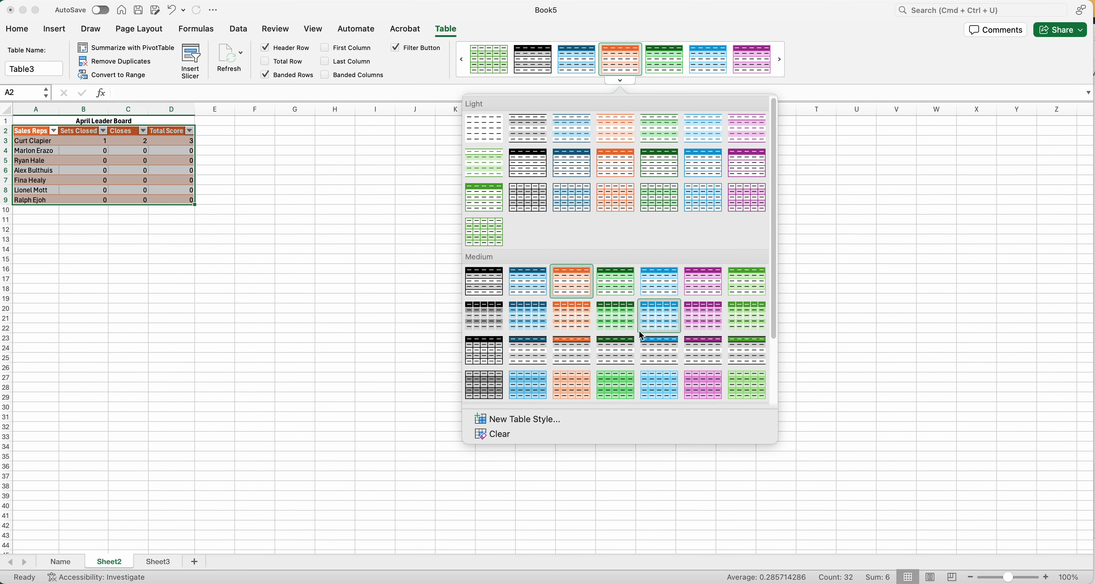
left_click(655, 391)
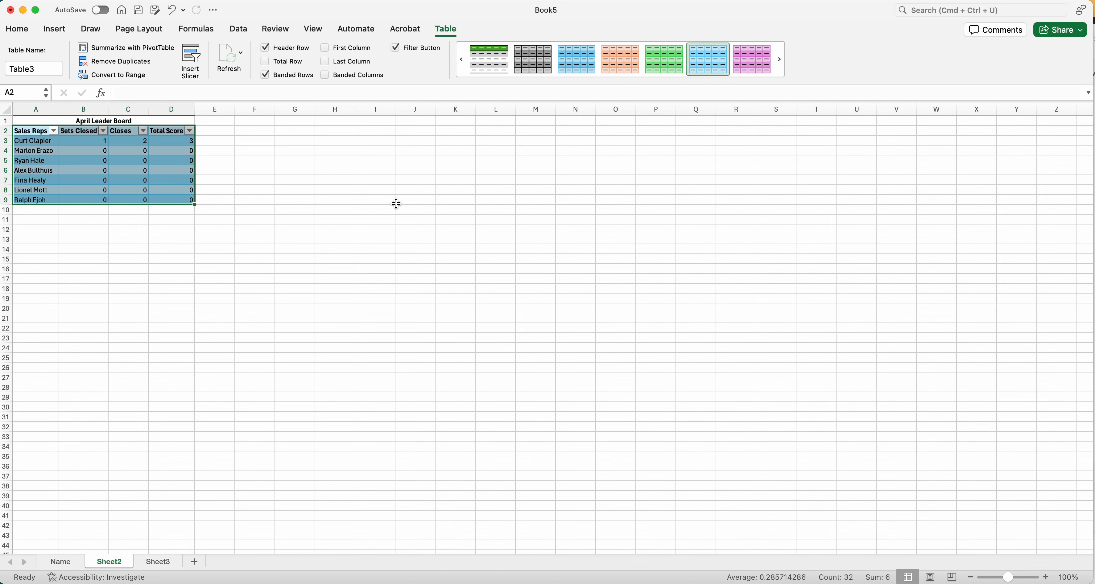
left_click(631, 83)
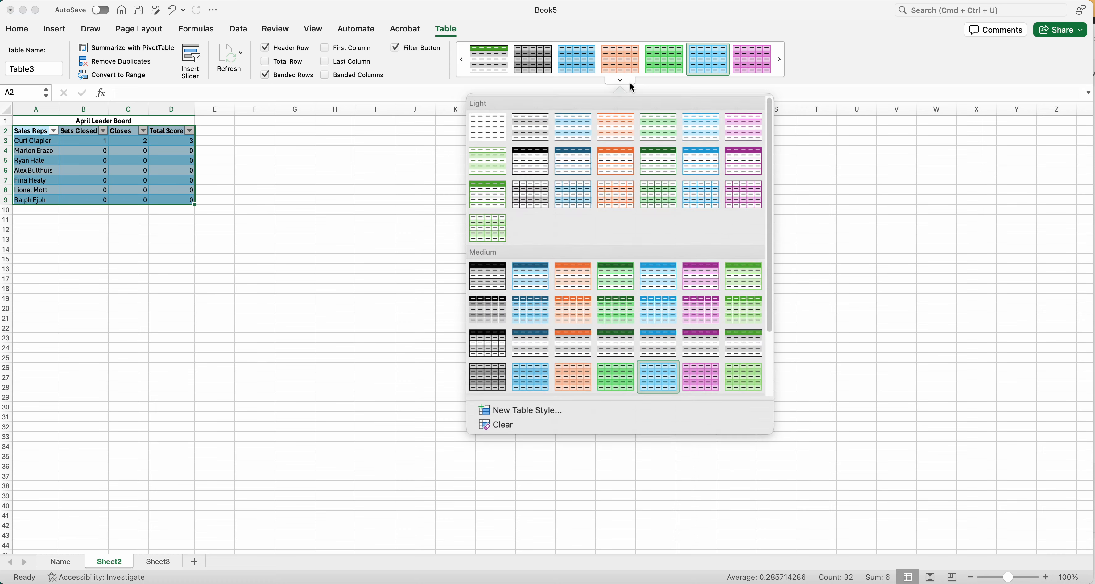
left_click(535, 295)
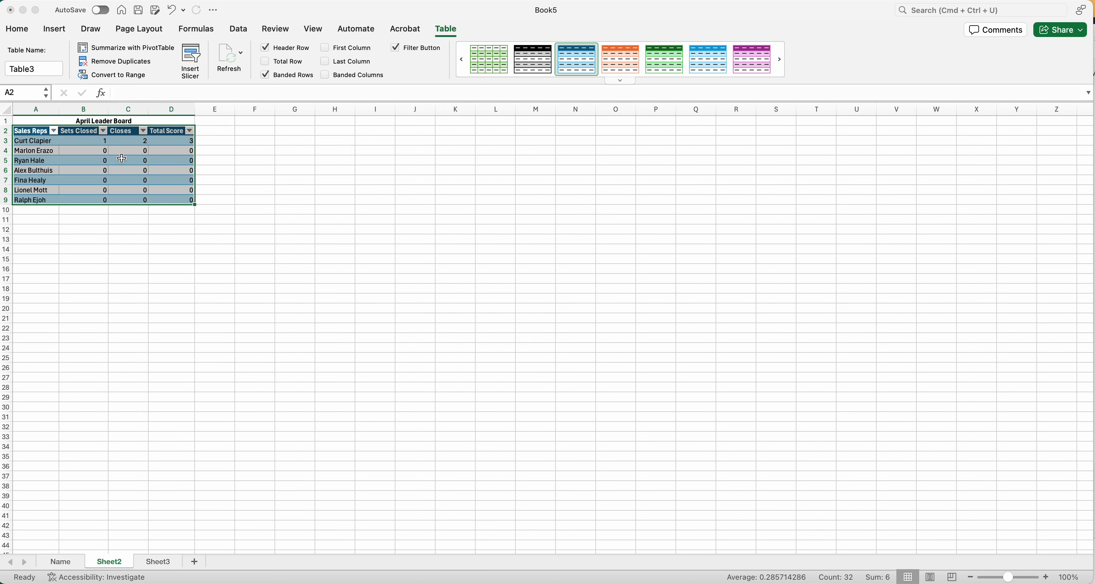
Fill the merged April Leader Board title cell with light blue.
left_click(106, 119)
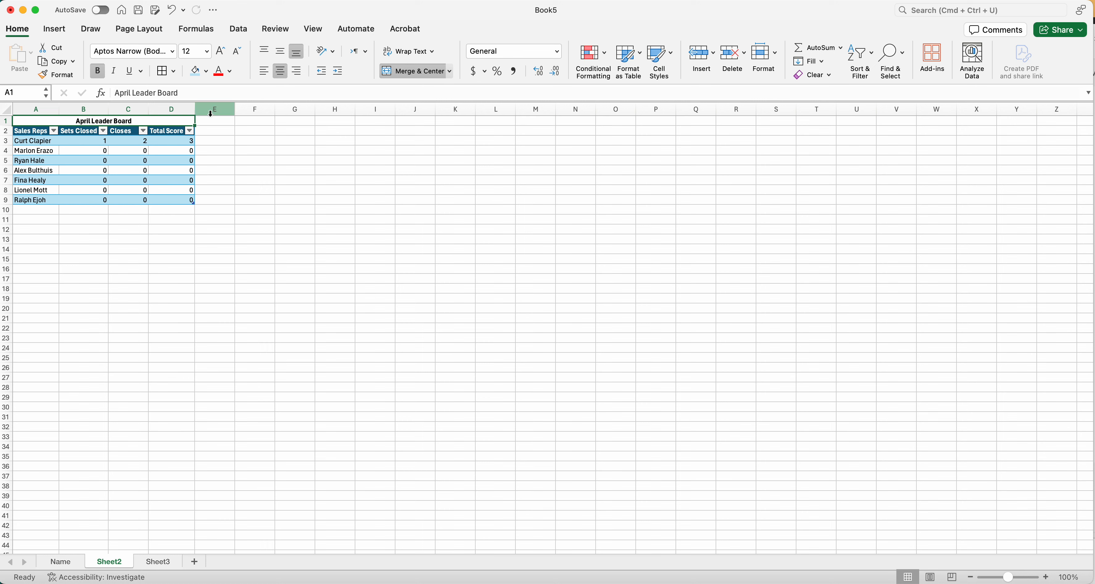
left_click(206, 72)
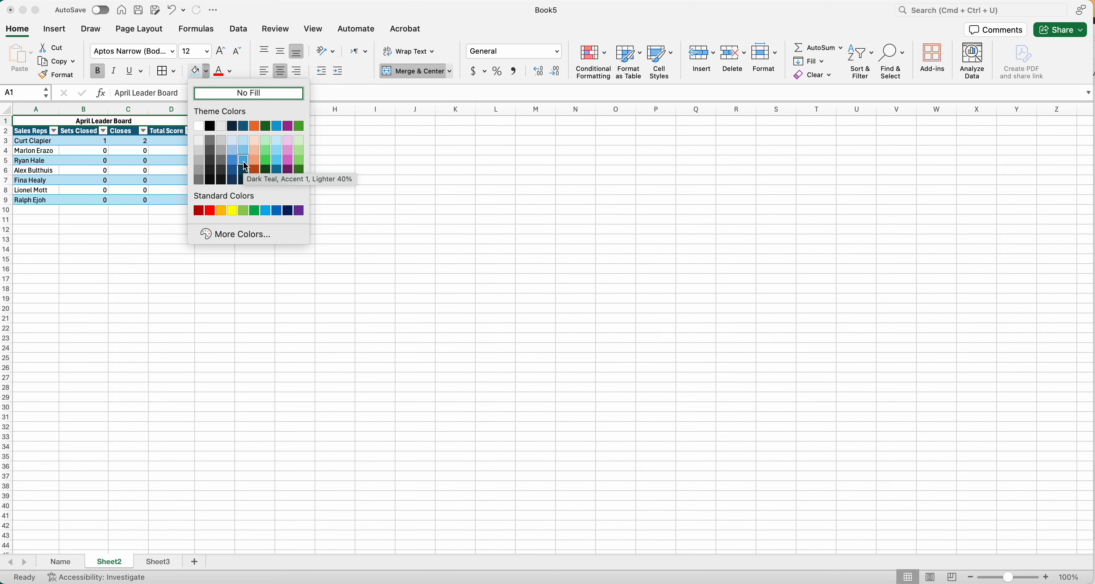
left_click(77, 142)
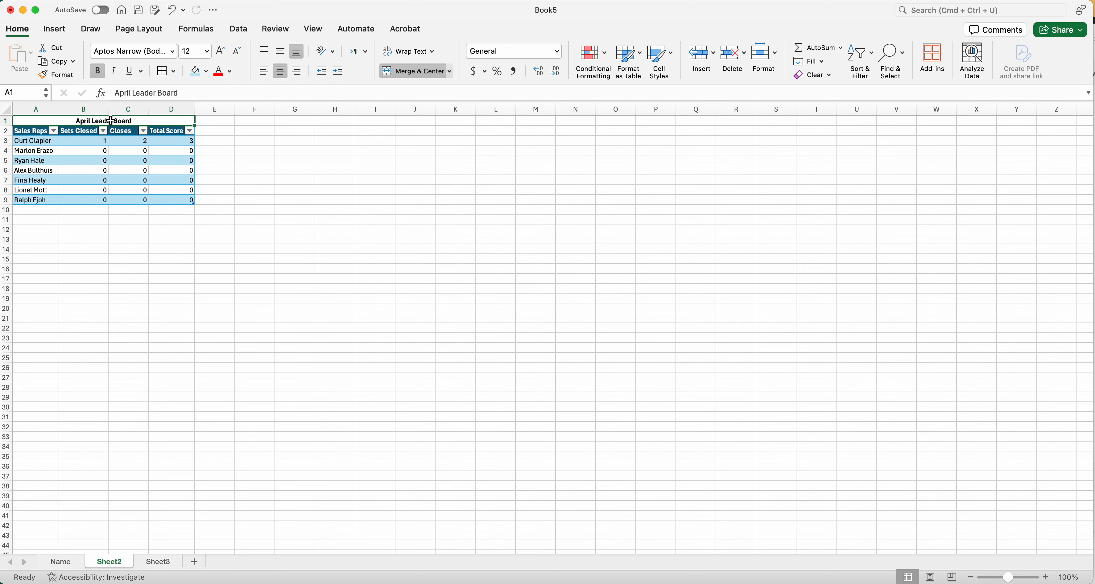
left_click(196, 71)
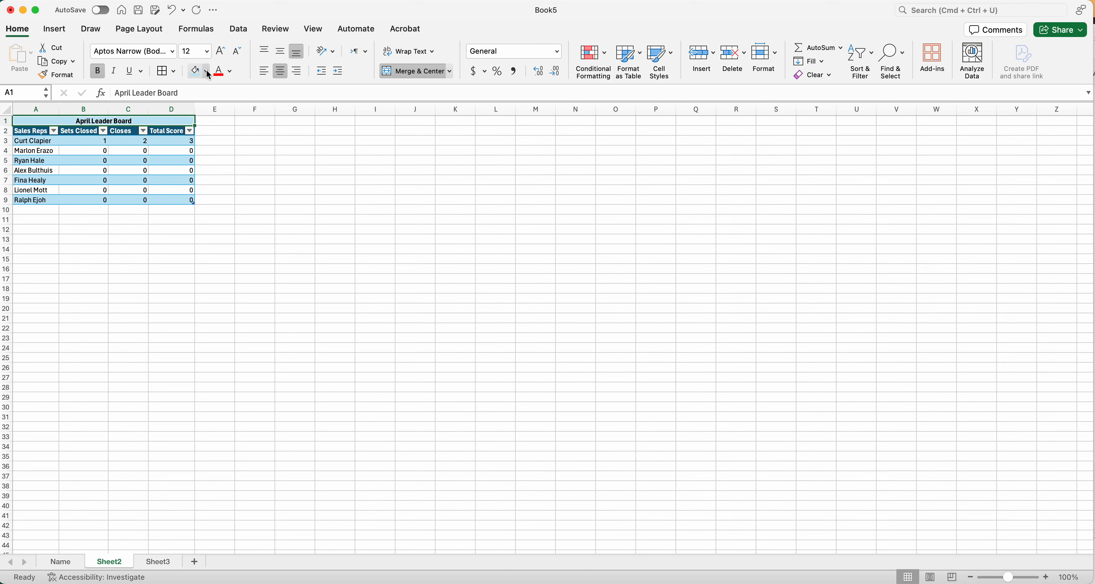
Set the border drawing line style to a thick solid line.
left_click(173, 72)
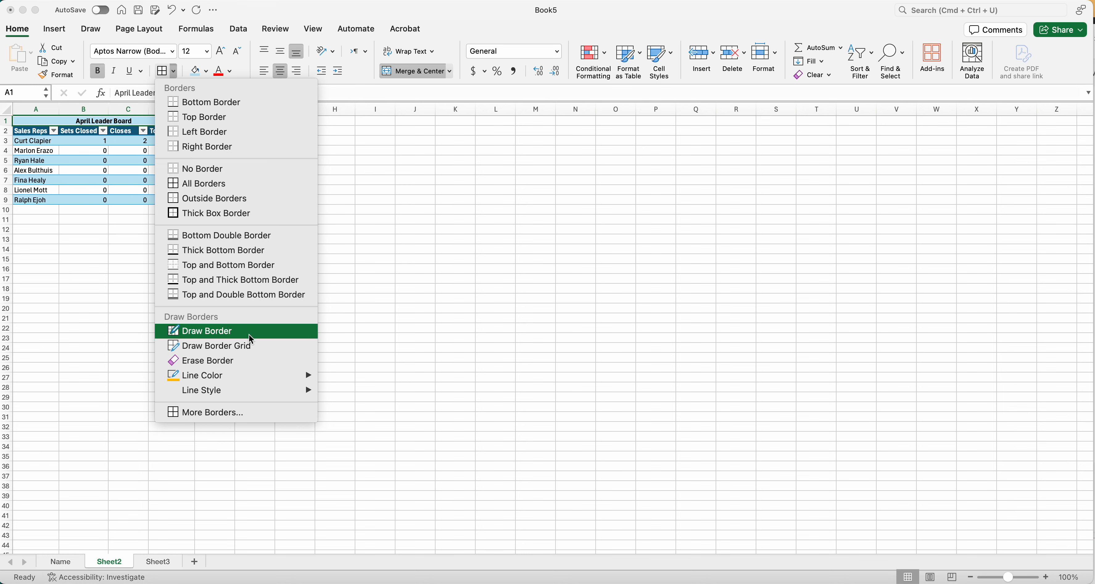
mouse_move(286, 383)
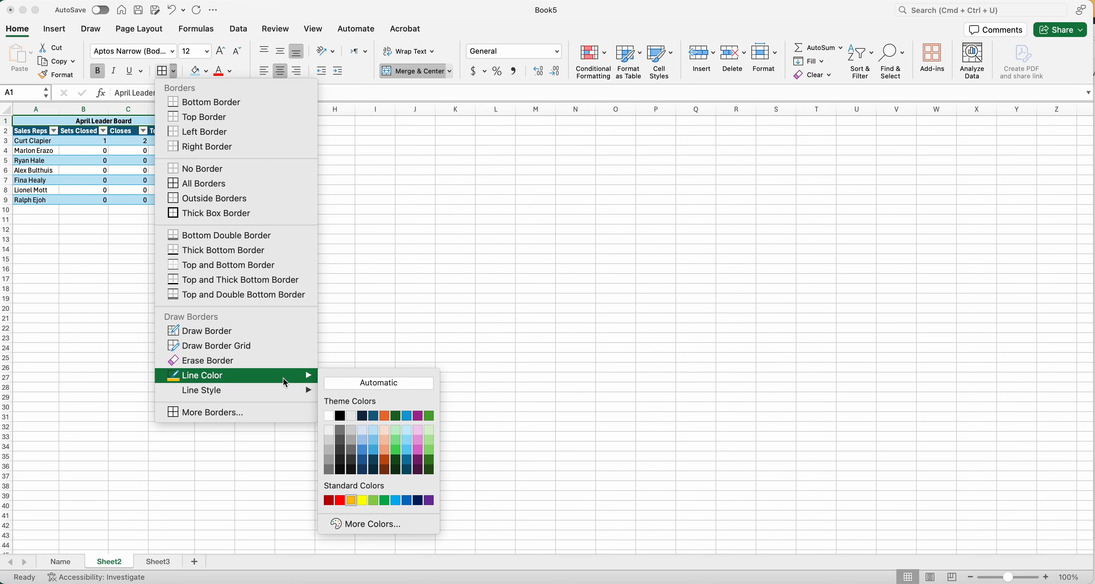
mouse_move(311, 395)
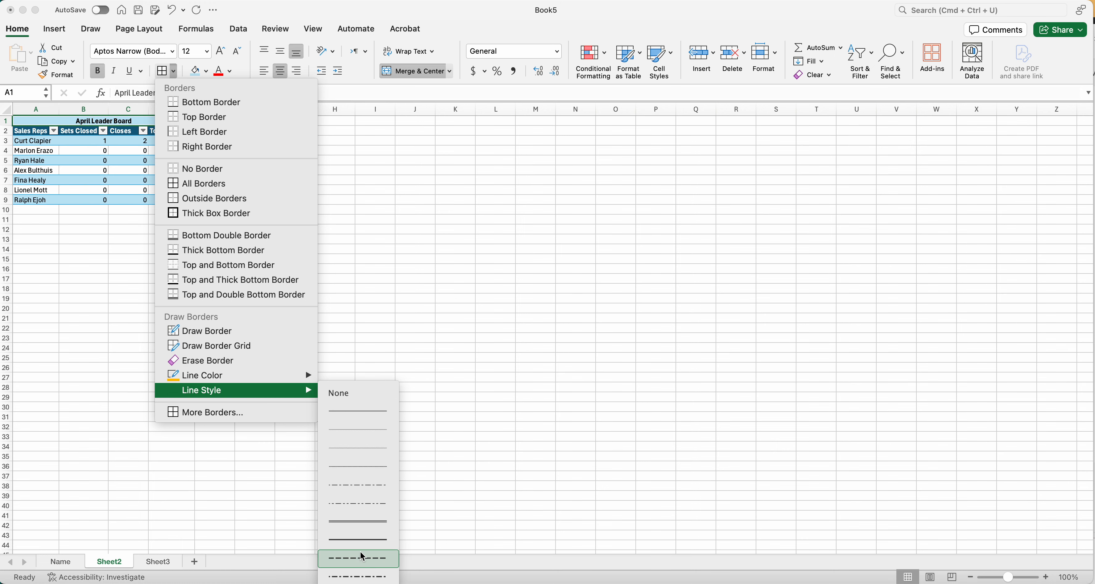
left_click(359, 541)
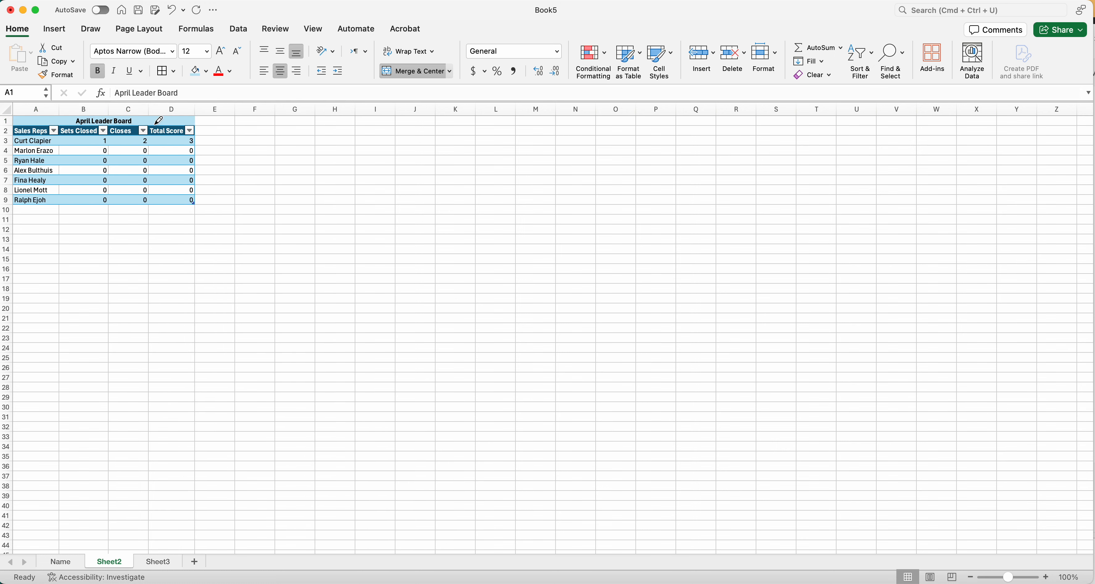
Set the border drawing line color to Black, Text 1, and leave border drawing mode.
left_click(175, 73)
mouse_move(290, 377)
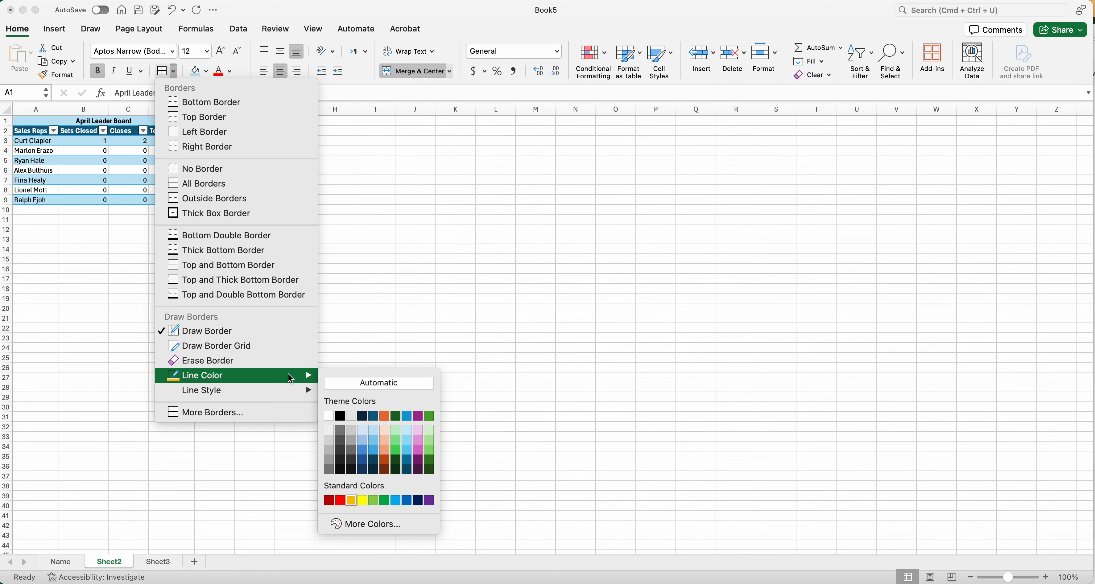
left_click(341, 416)
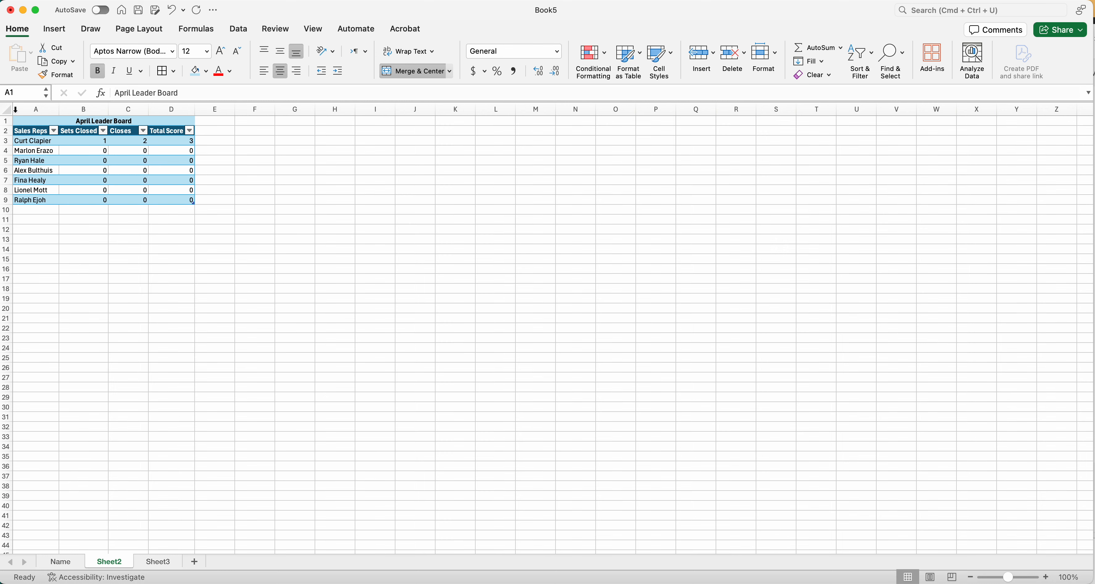
left_click(172, 75)
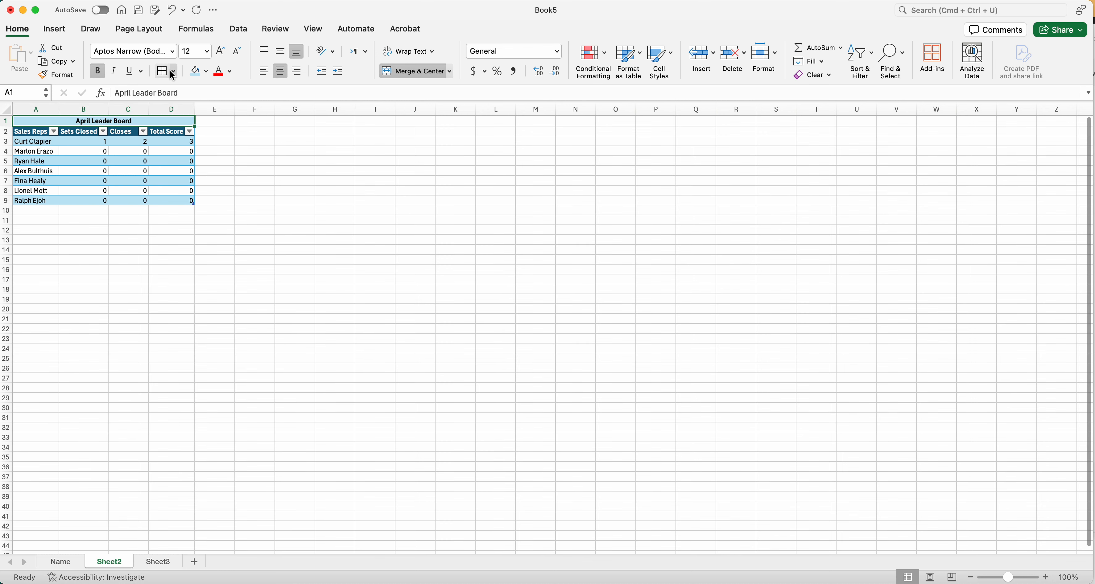
Apply a thick box border around the title and the whole table, range A1:D9.
mouse_move(27, 121)
left_mouse_down()
mouse_move(122, 210)
mouse_move(123, 200)
left_mouse_up()
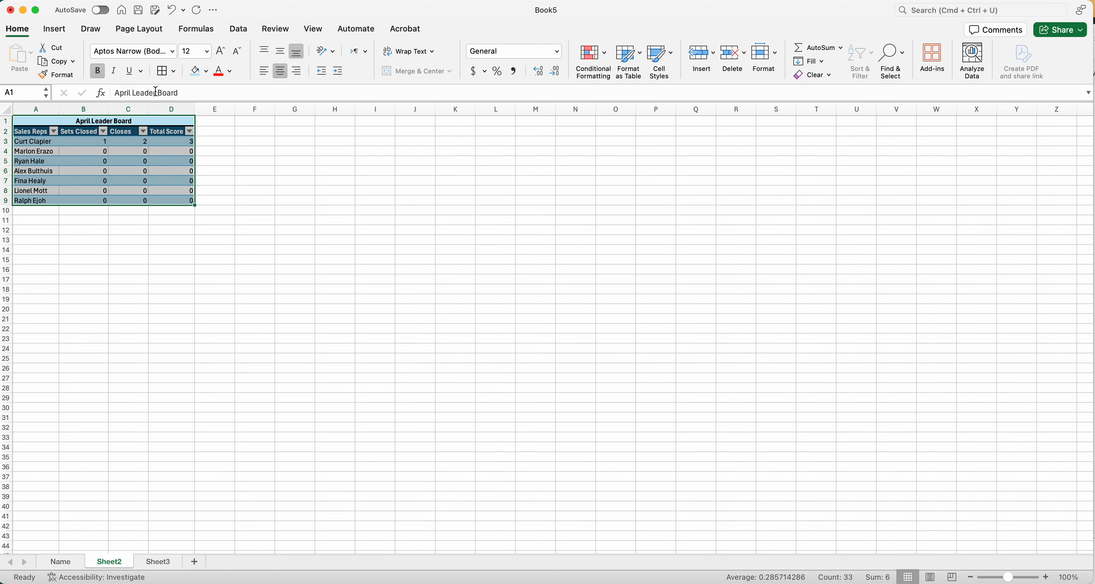
left_click(174, 73)
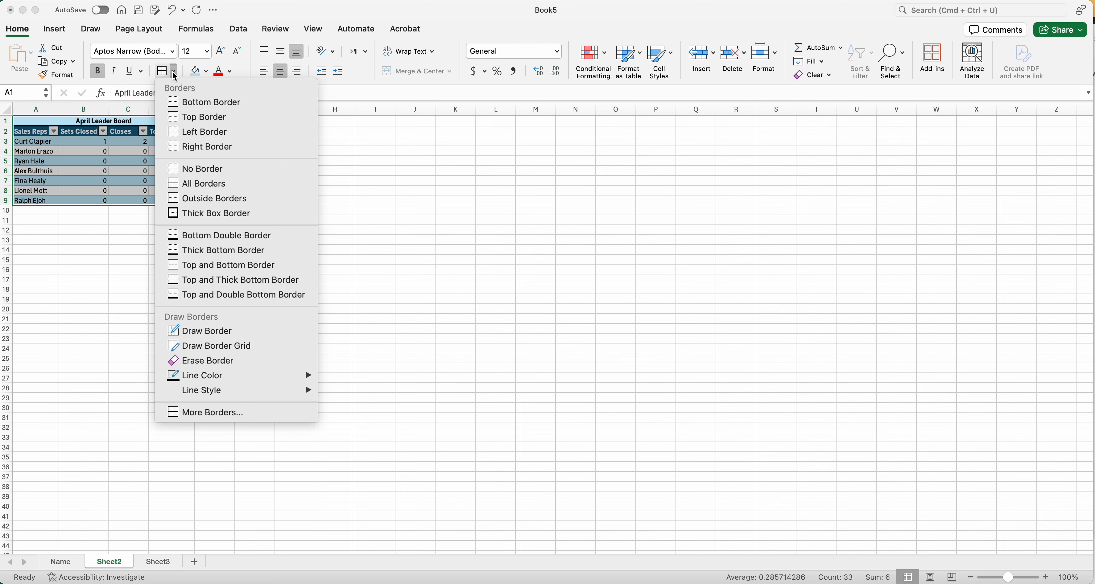
left_click(212, 218)
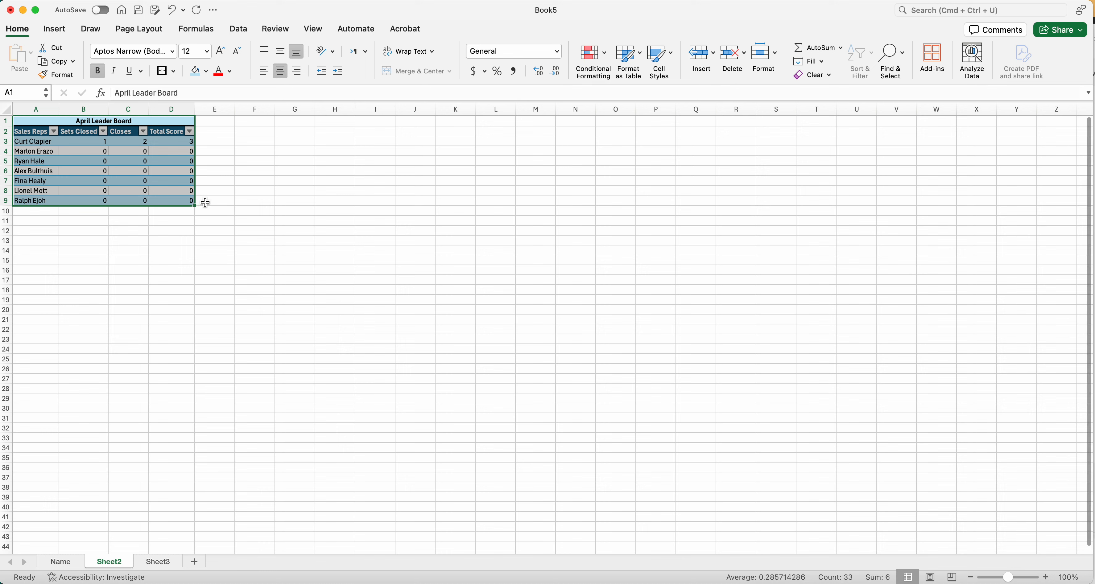
left_click(206, 201)
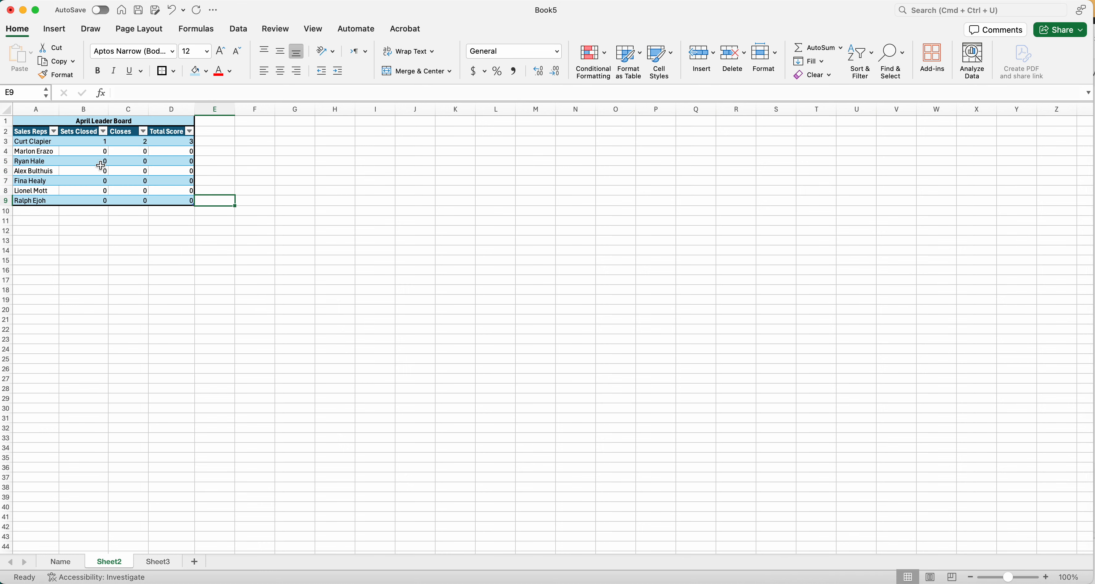
Try excluding the first listed rep in the Sales Reps column filter, include the rep again, and close the filter.
left_click(54, 131)
left_click(54, 132)
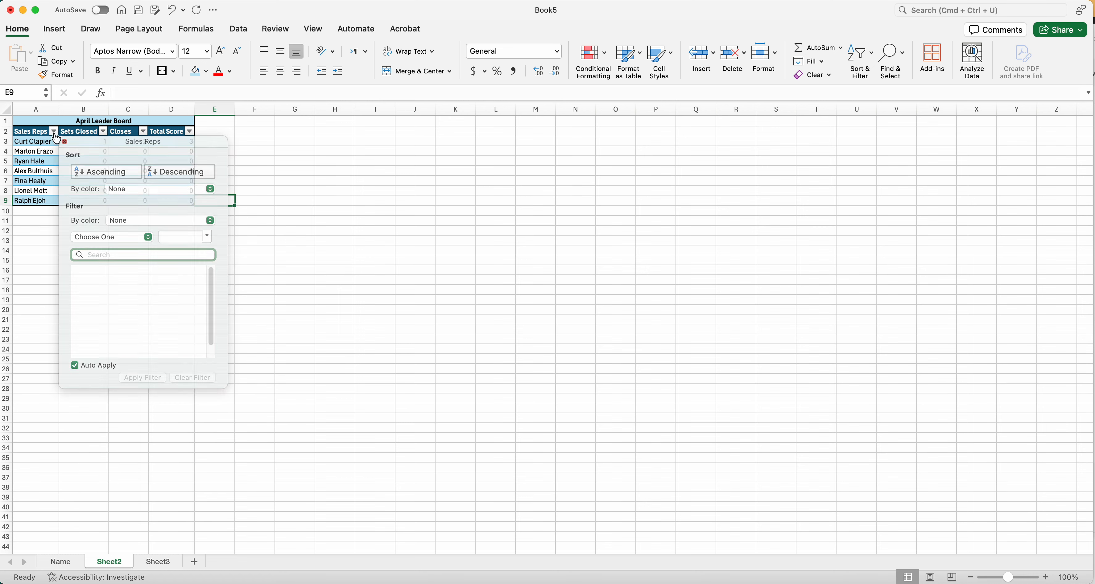
left_click(54, 133)
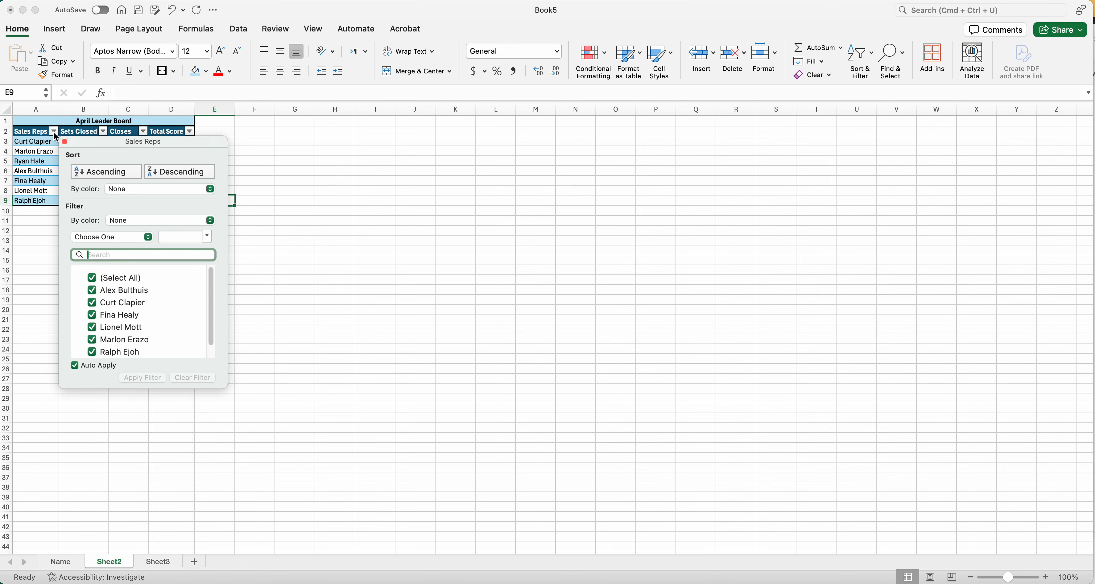
left_click(94, 293)
left_click(94, 293)
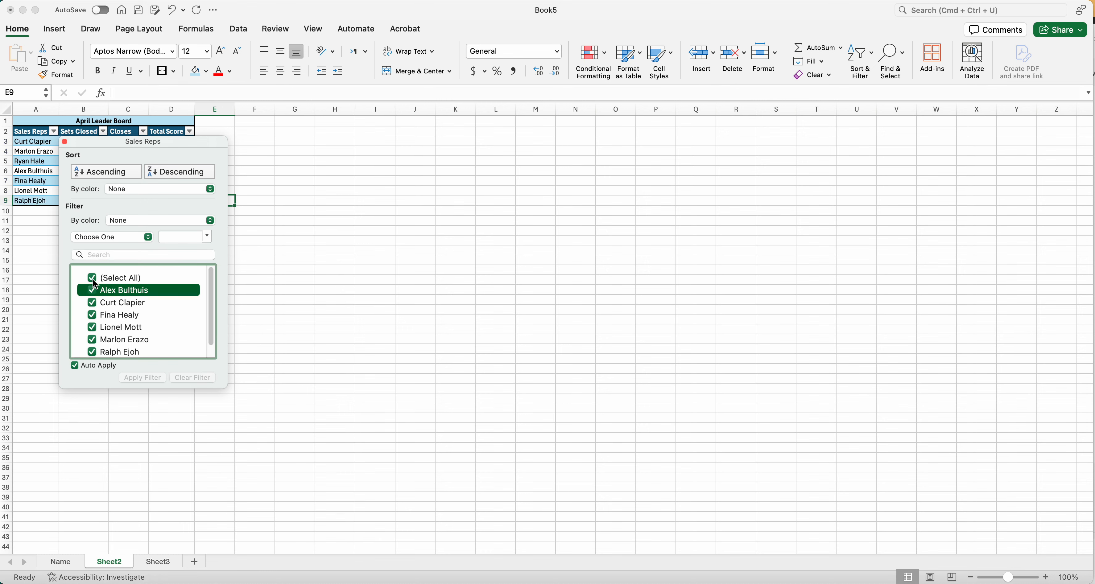
left_click(65, 142)
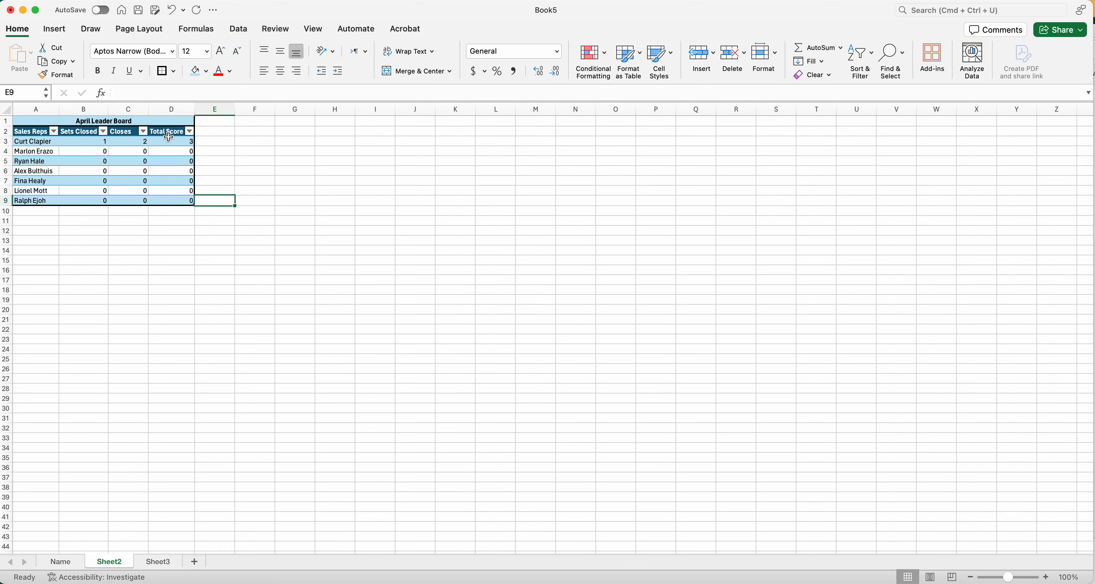
Enter 2 for Sets Closed in B4 and 2 for Closes in C4.
left_click(98, 151)
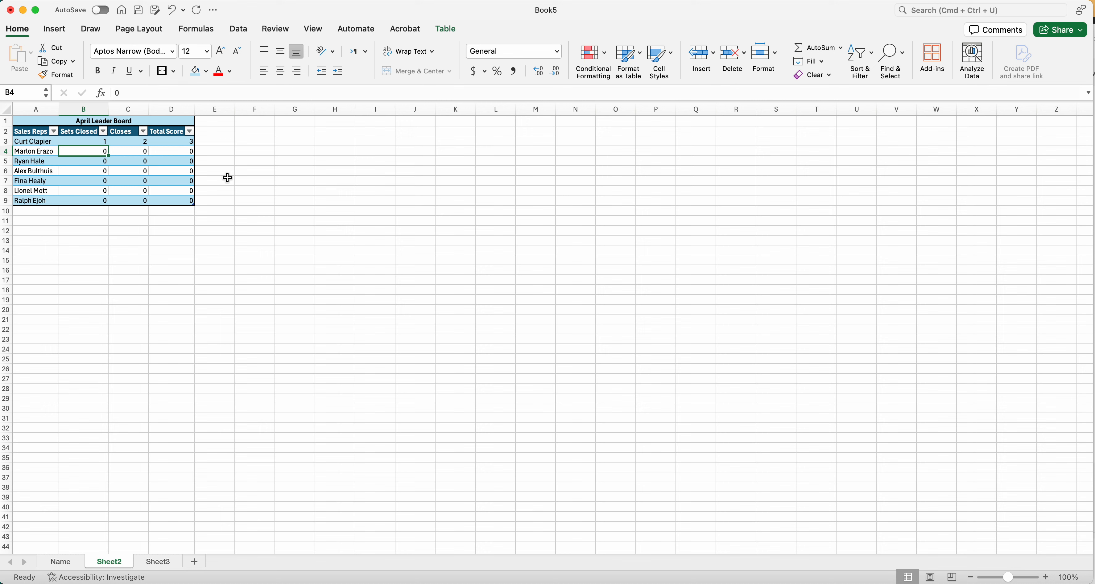
type("2")
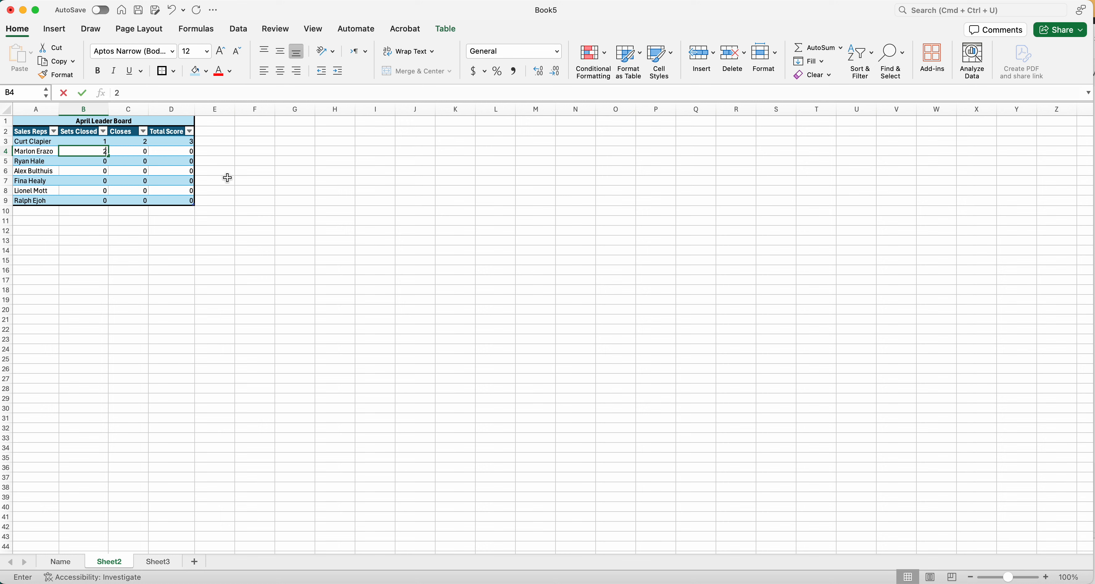
key("Tab")
type("2")
key("Return")
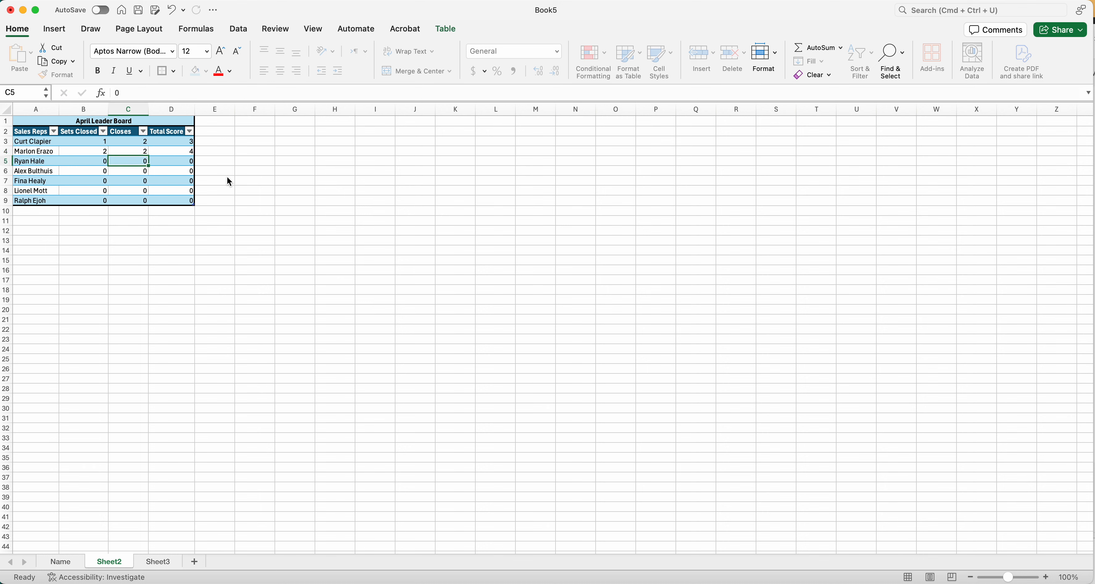
Sort the table by Total Score in ascending order, and switch the sort to descending order.
left_click(190, 132)
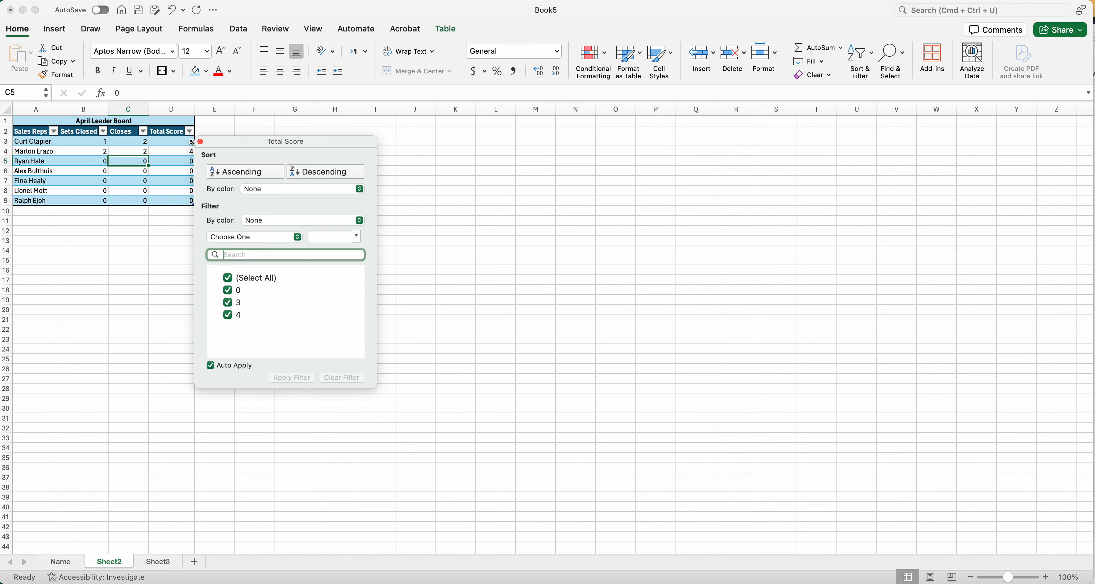
left_click(234, 176)
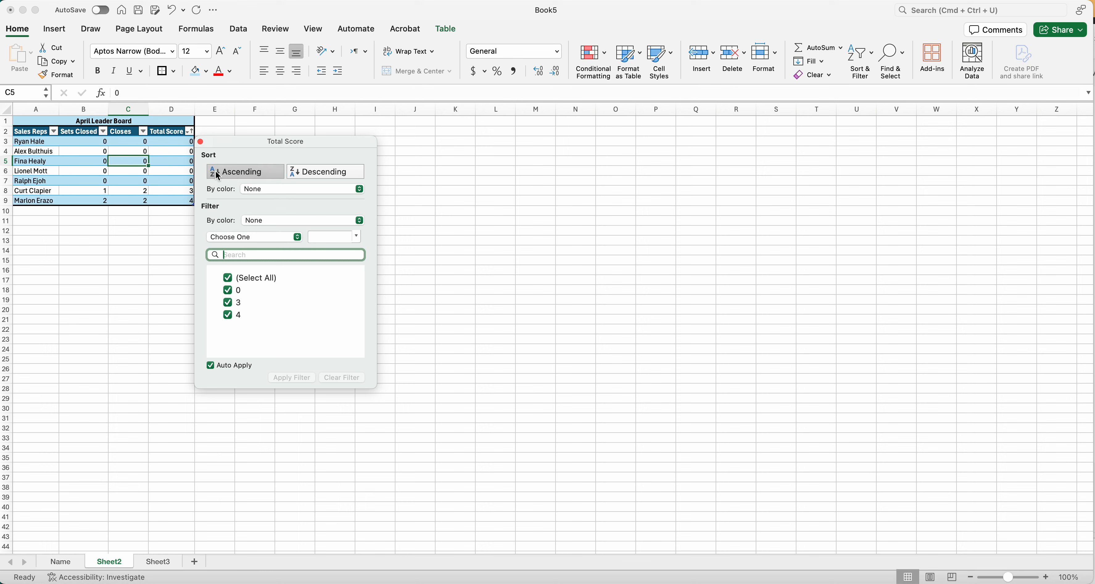
left_click(297, 174)
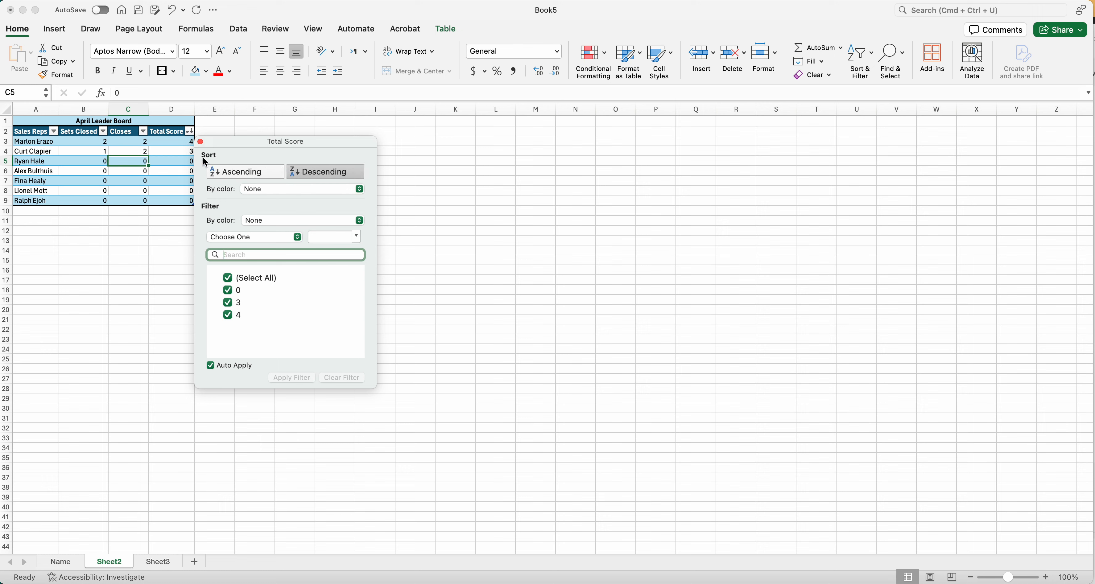
left_click(200, 141)
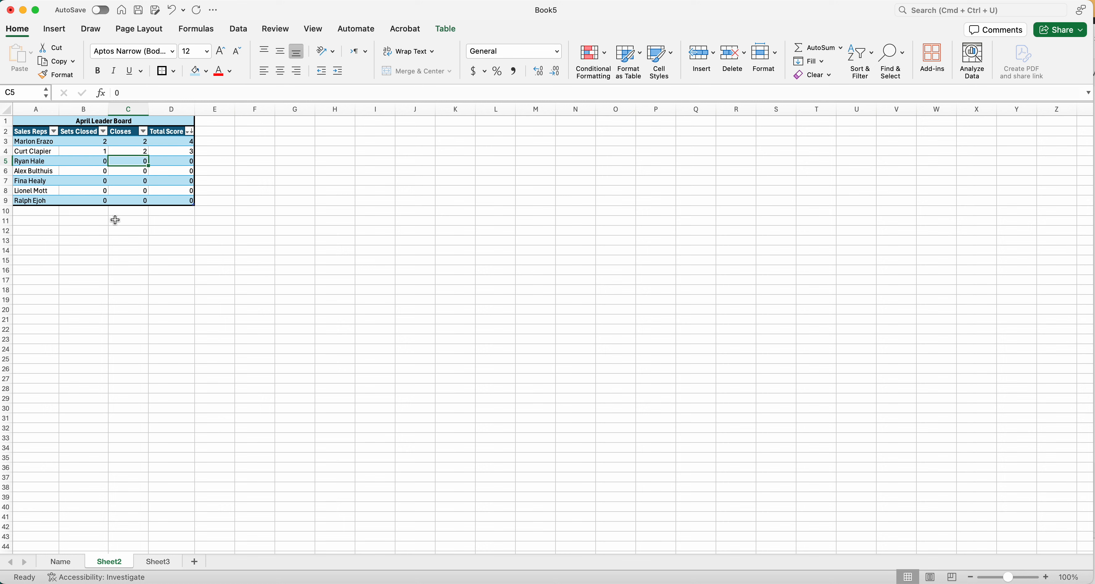
Reset Sets Closed in B3 and Closes in C3 to 0.
left_click(191, 132)
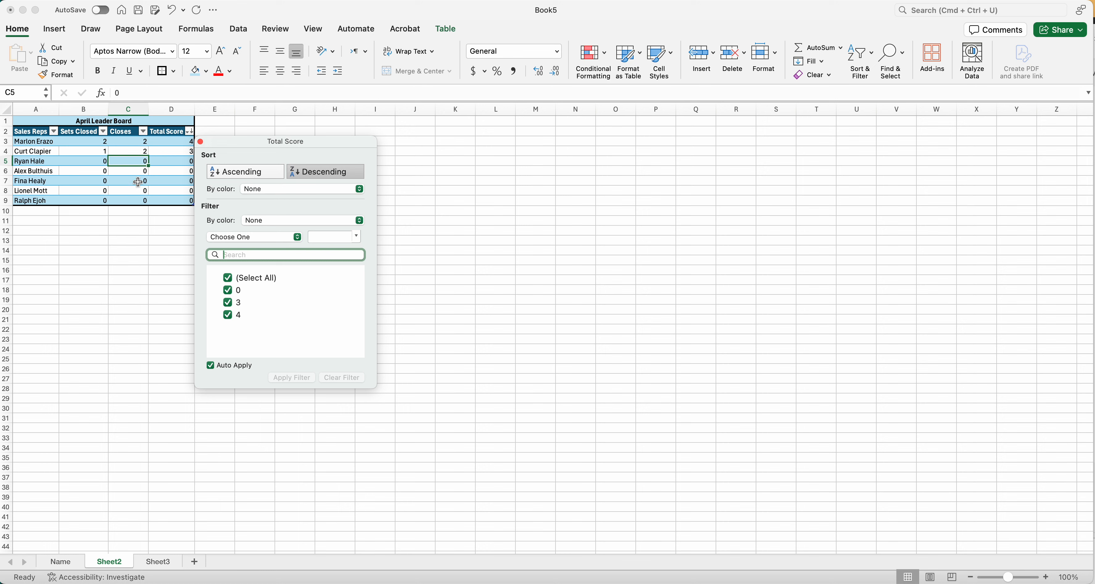
left_click(139, 255)
left_click(103, 142)
type("0")
key("Right")
type("0")
key("Return")
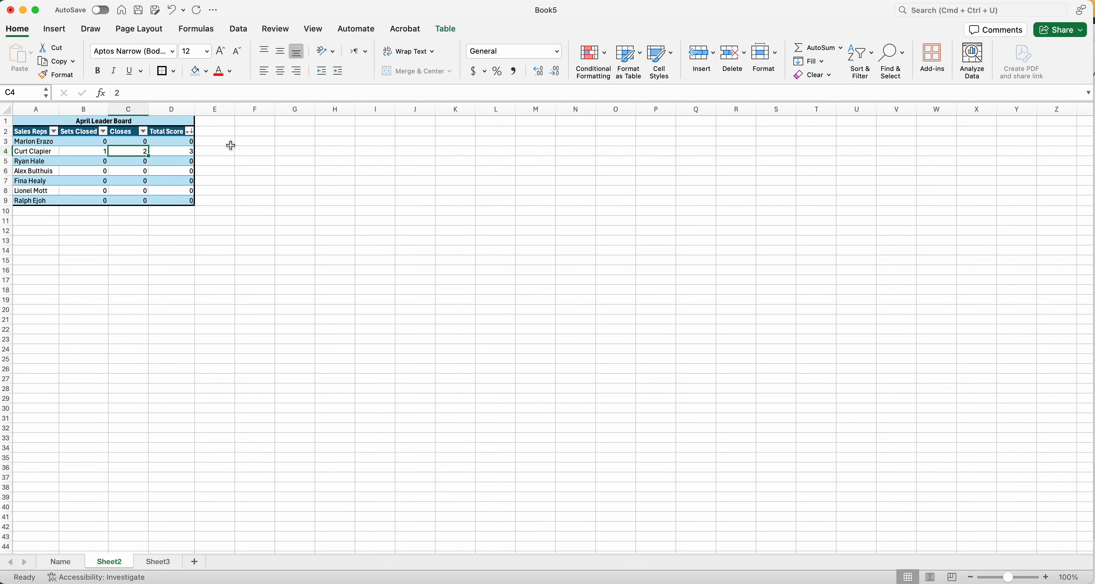
Reapply the descending sort on the Total Score column and close its filter window.
left_click(190, 131)
left_click(300, 172)
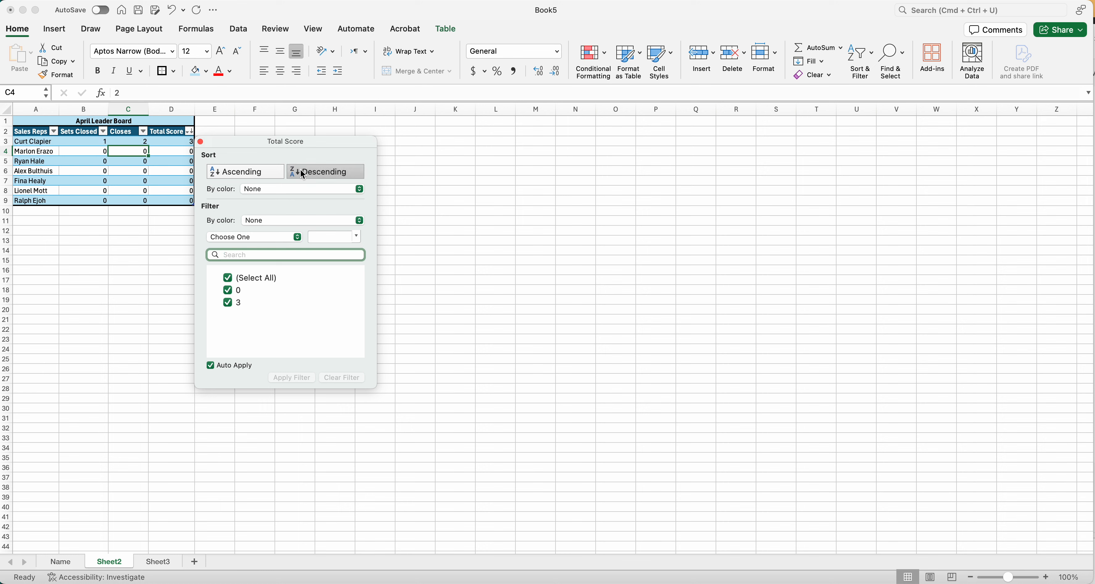
left_click(151, 225)
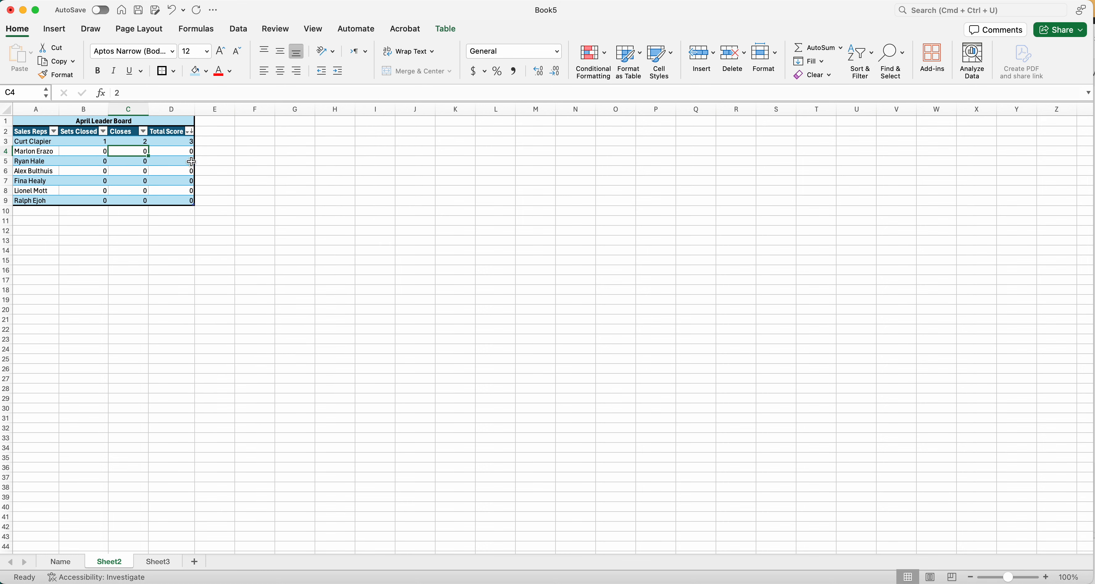